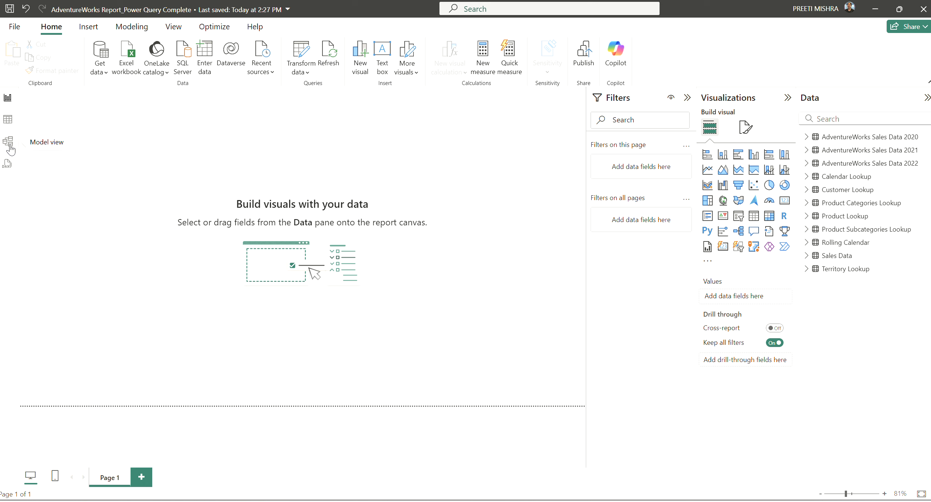
Glance at the model view with the properties panel collapsed, then return to the report page
click(9, 143)
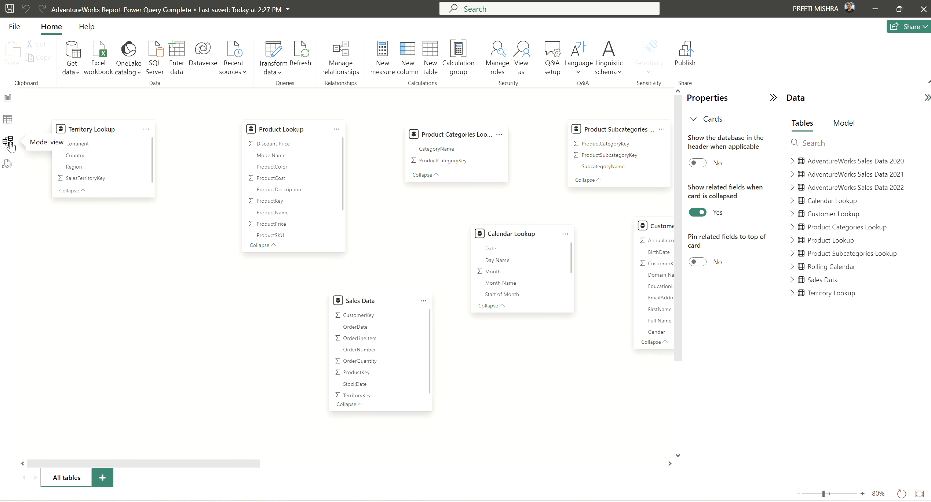
click(770, 98)
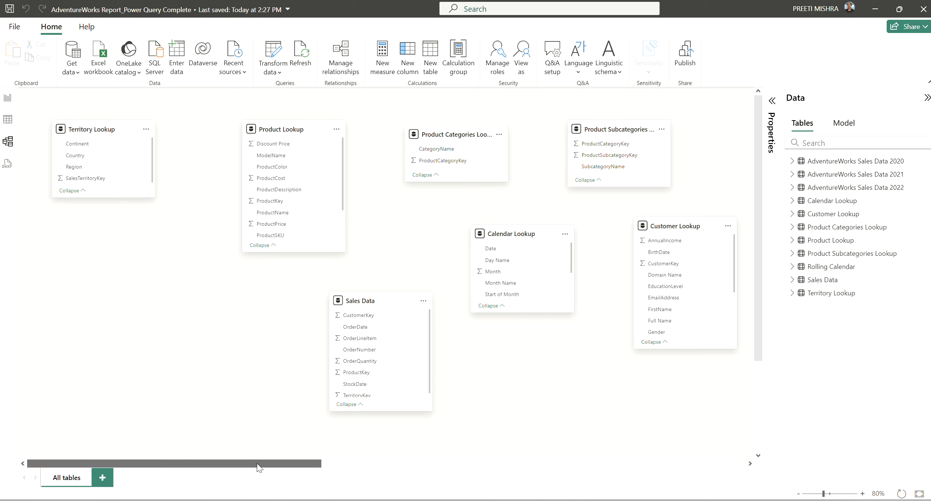
mouse_move(257, 464)
mouse_down()
mouse_move(370, 464)
mouse_move(249, 464)
mouse_up()
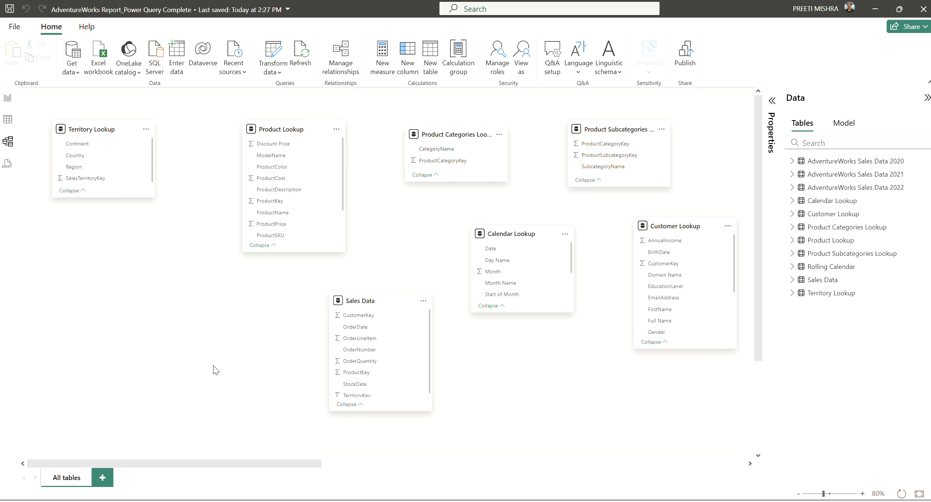
click(8, 104)
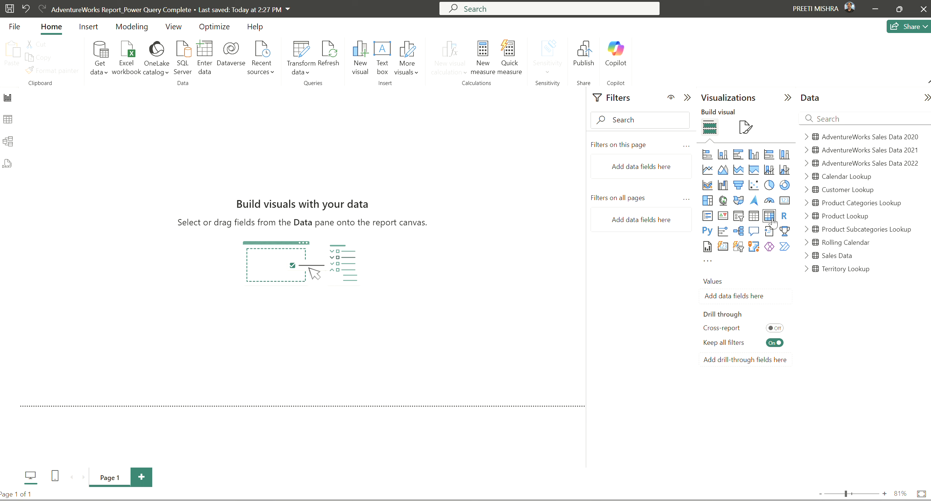
Add an empty Table visual, enlarge it and centre it on the page
click(753, 220)
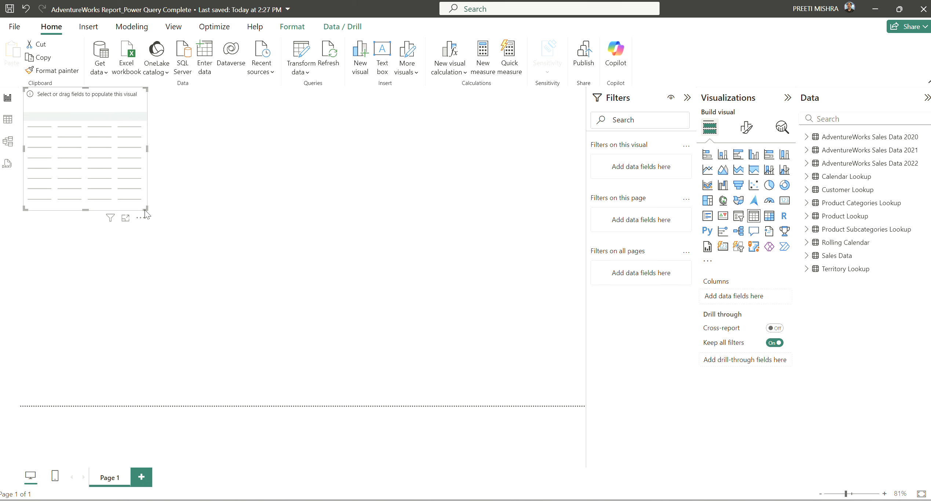
drag(147, 209, 262, 262)
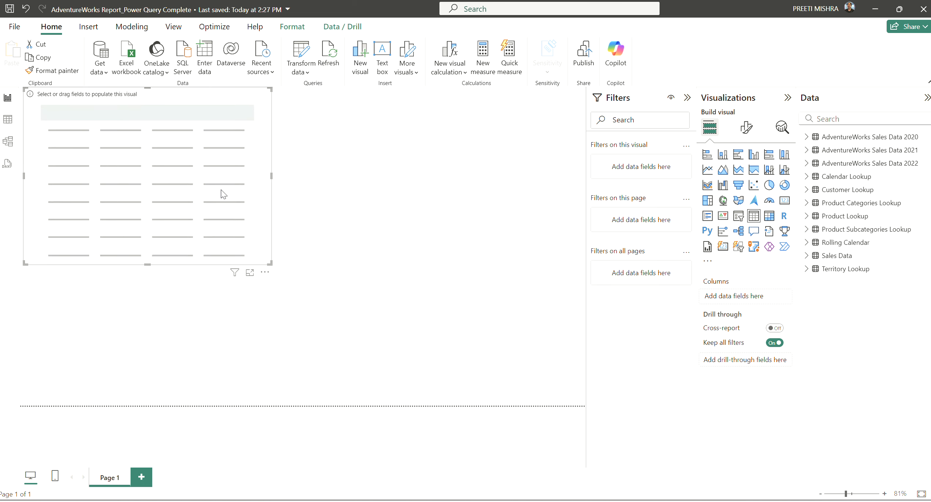
drag(223, 194, 371, 248)
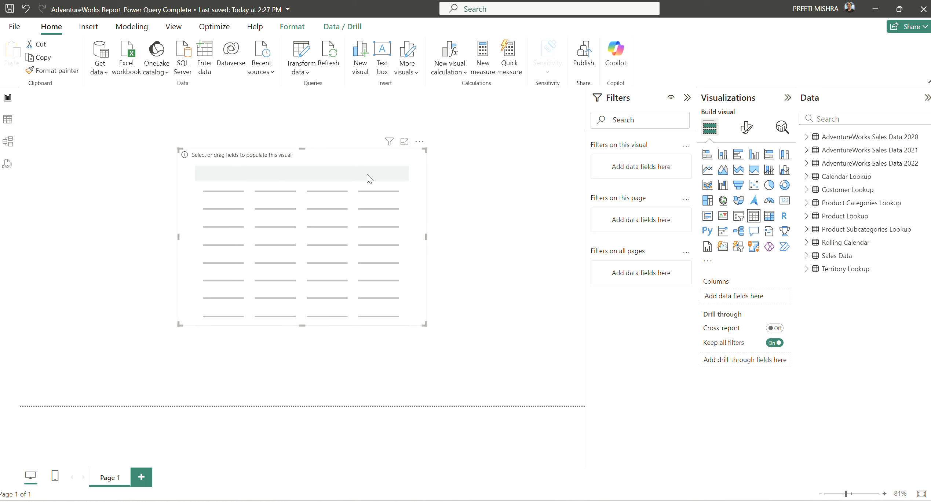
Fill the table with Sales Data OrderNumber then OrderQuantity, with OrderNumber as the first column
click(806, 257)
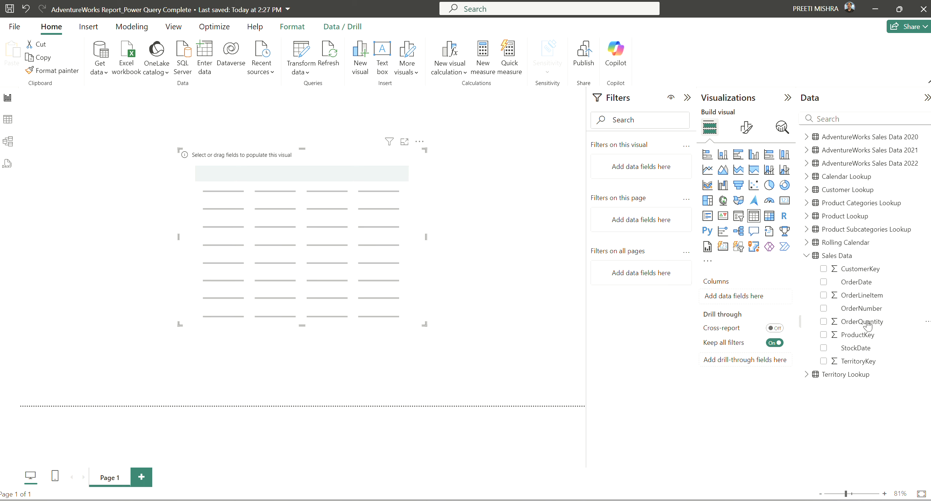
drag(867, 325, 744, 298)
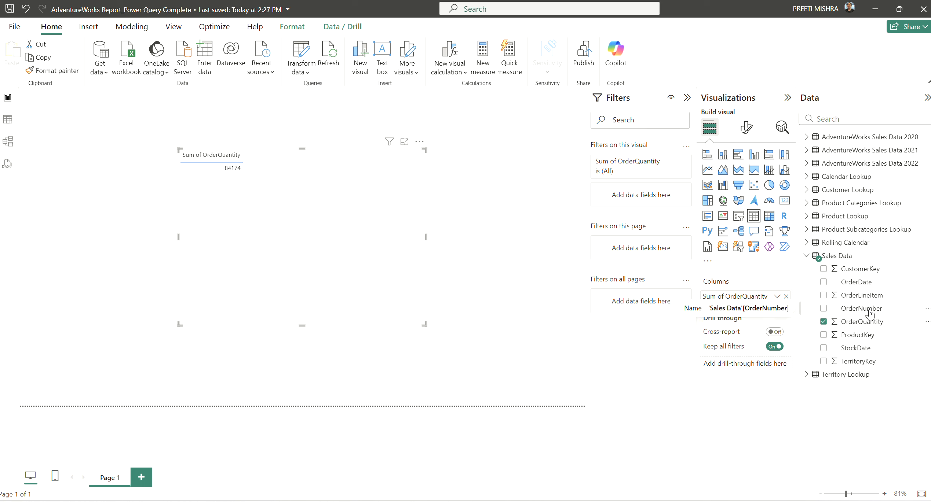
drag(872, 312, 737, 311)
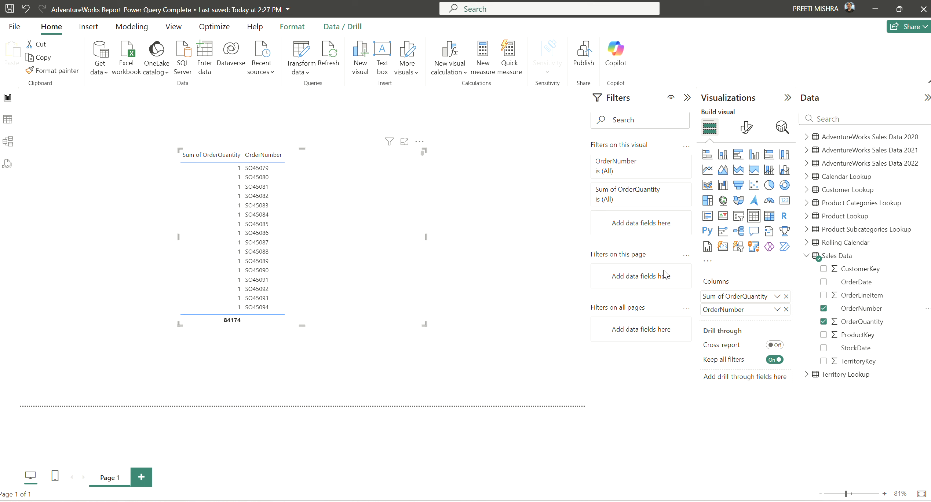
mouse_move(756, 311)
mouse_down()
mouse_move(747, 300)
mouse_move(748, 316)
mouse_up()
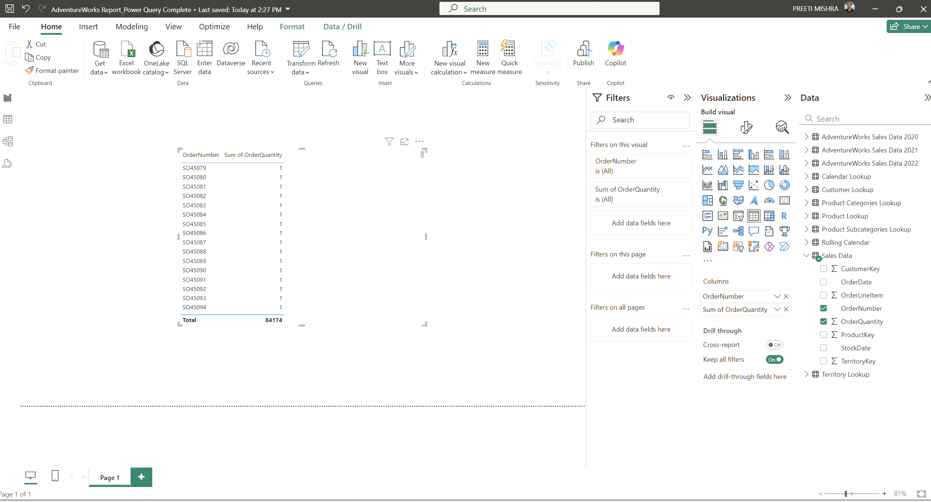
Make quick on-screen marks around the table visual, then dismiss them
key(ctrl+1)
click(244, 176)
drag(181, 180, 201, 187)
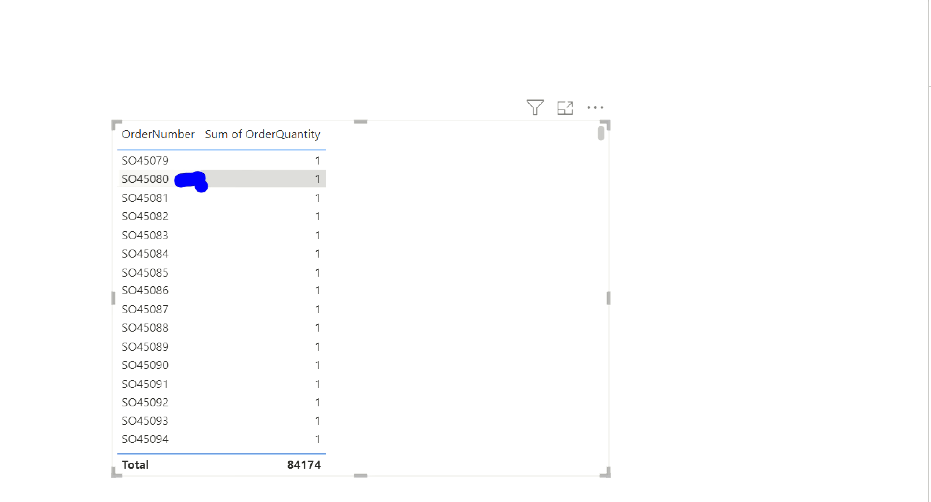
drag(332, 187, 357, 172)
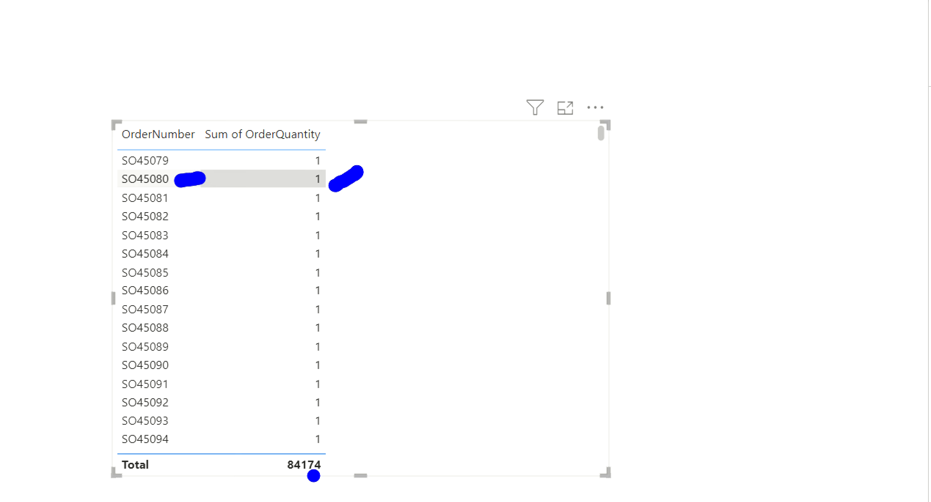
key(Escape)
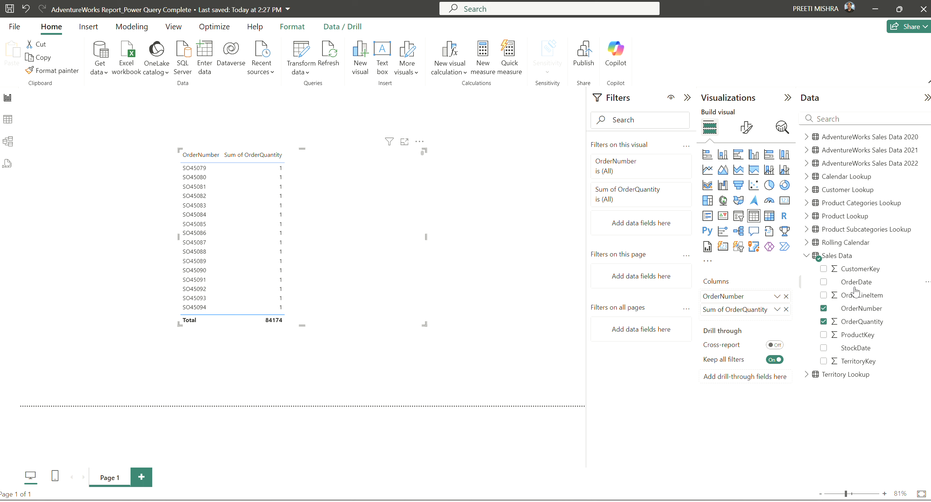
Replace OrderNumber with Product Lookup ProductName as the table's first column
click(824, 310)
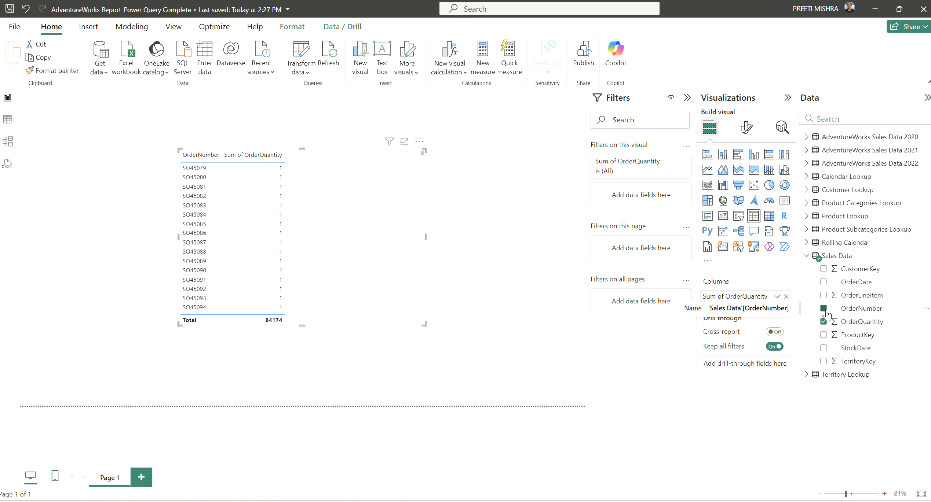
click(806, 254)
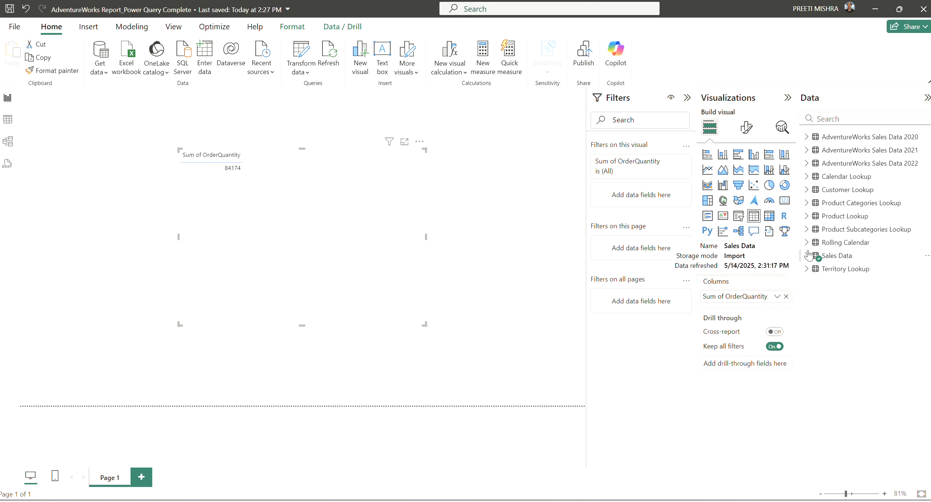
click(806, 217)
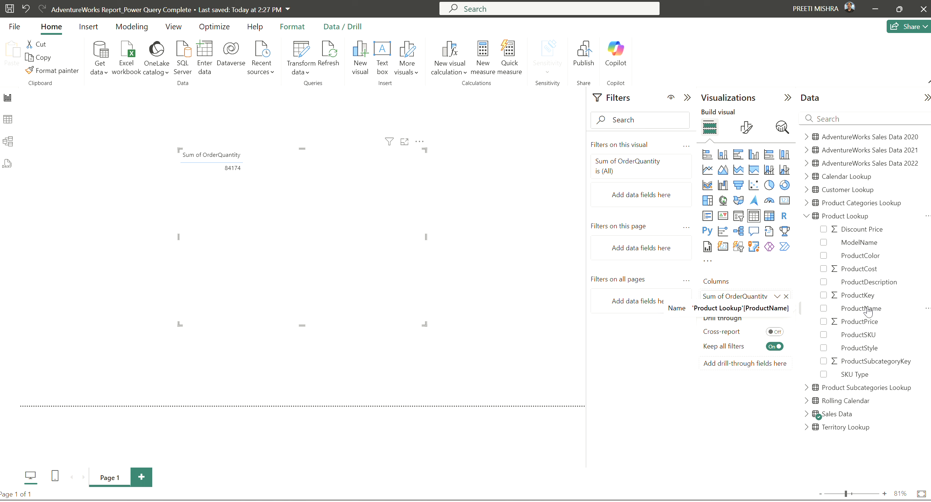
drag(861, 313, 742, 295)
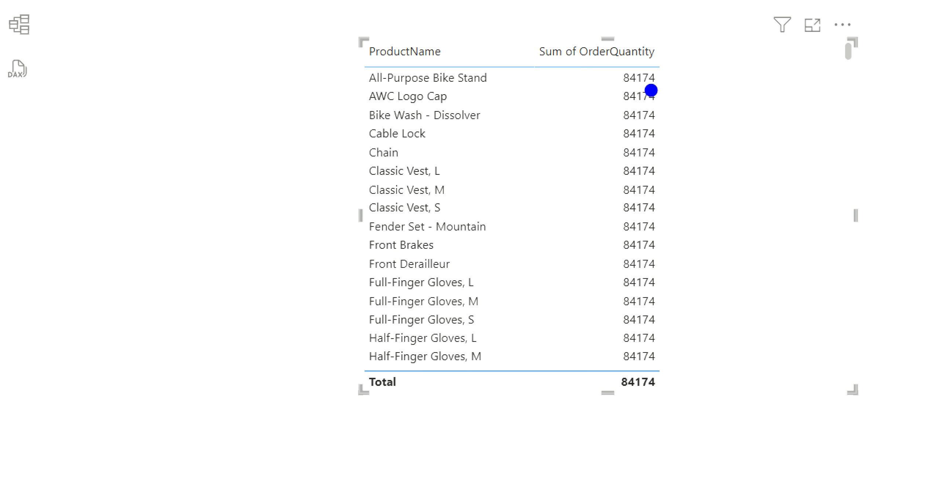
Mark up the repeated 84174 quantities on screen, then move the table up and right
mouse_move(666, 77)
mouse_down()
mouse_move(679, 75)
mouse_move(678, 99)
mouse_up()
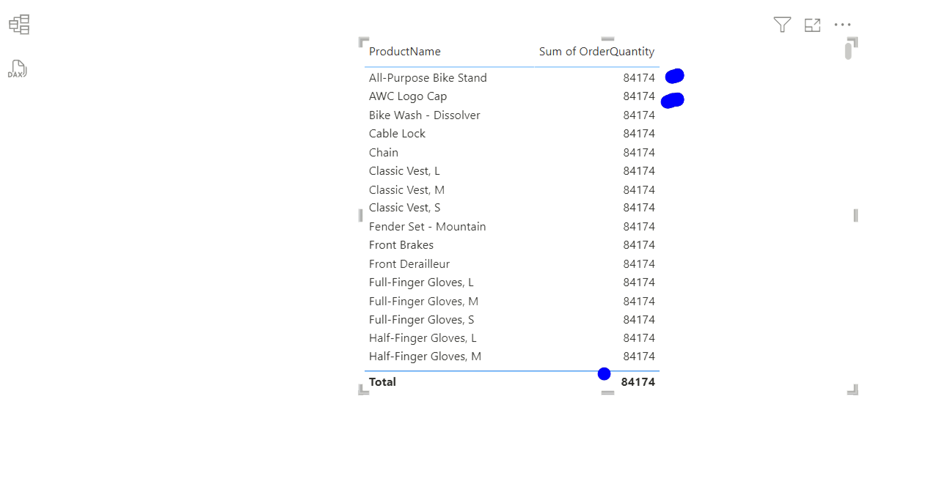
key(r)
drag(490, 129, 570, 239)
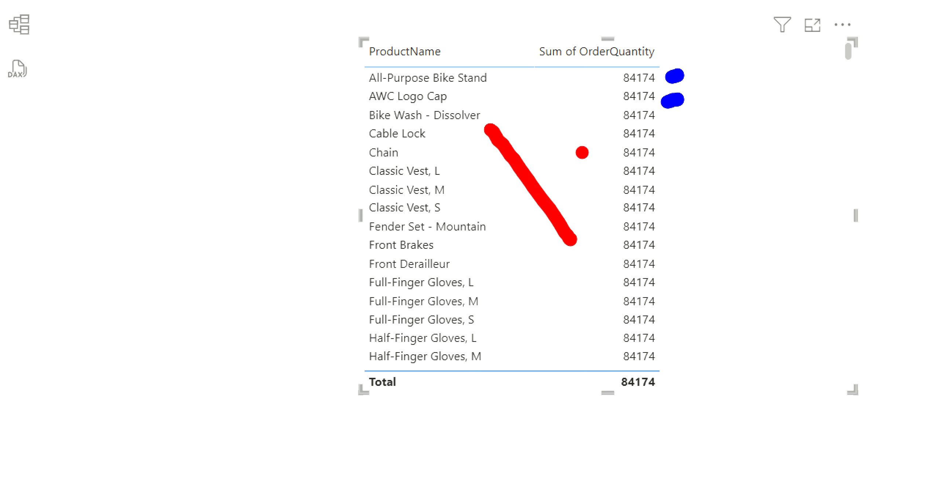
drag(572, 126, 483, 264)
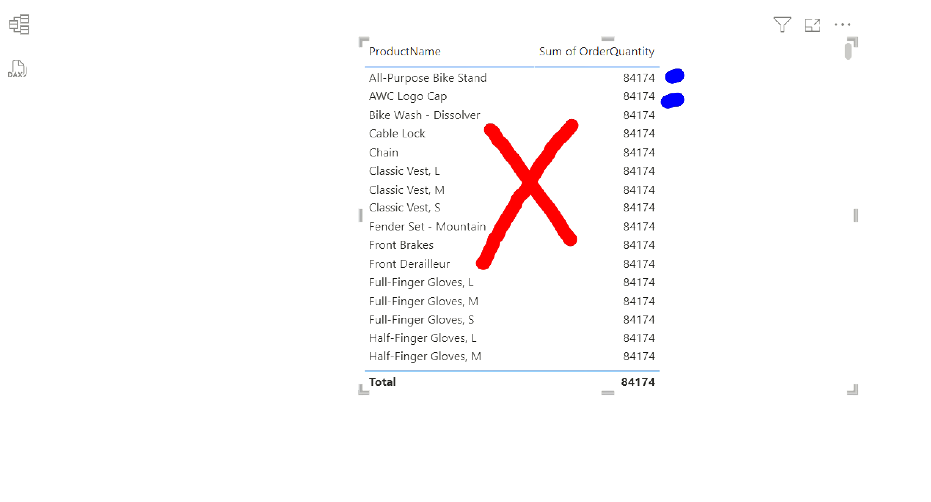
key(Escape)
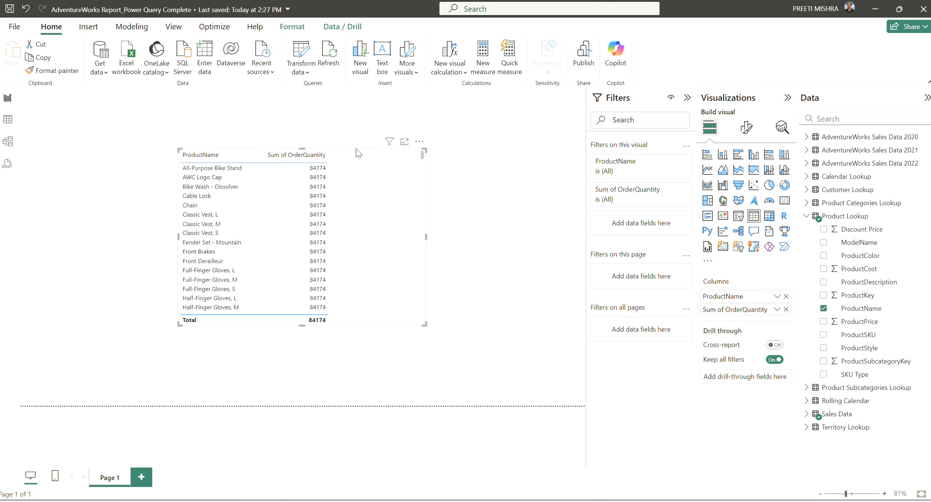
drag(359, 153, 410, 104)
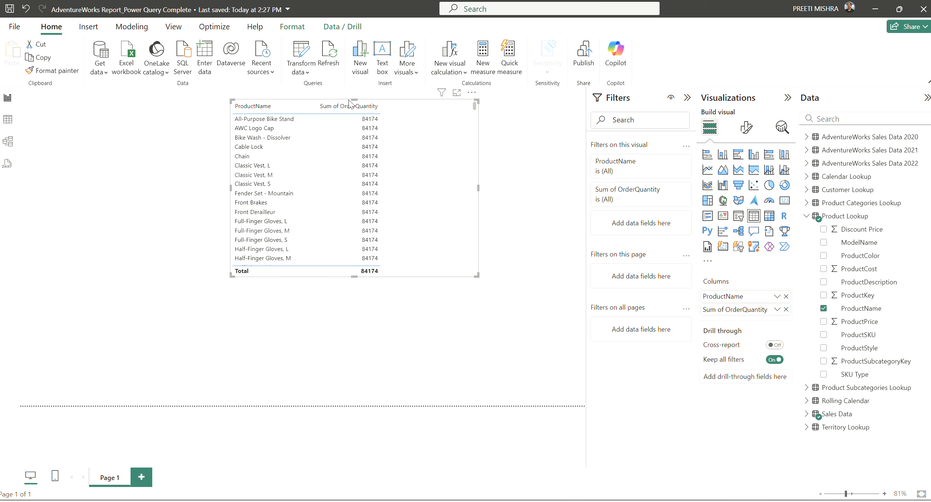
Switch to Model view showing the seven unlinked table cards, marking them briefly on screen
click(7, 143)
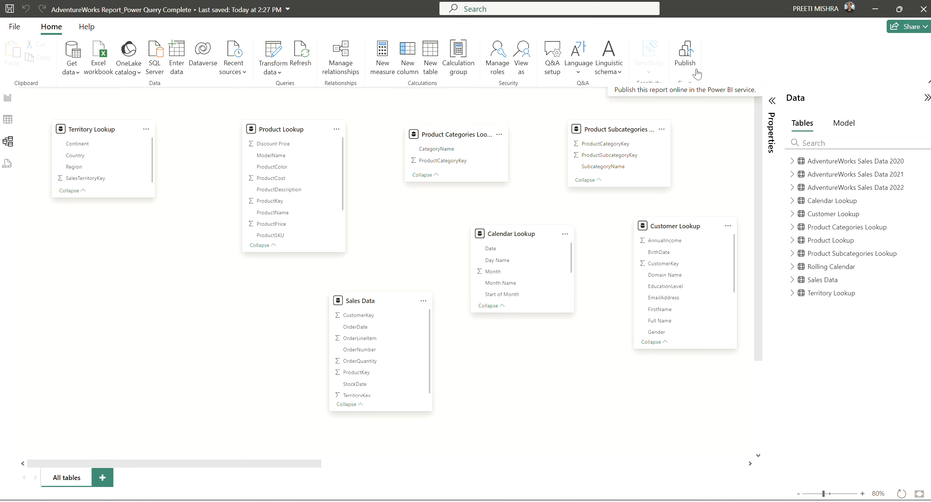
key(ctrl+1)
click(339, 67)
mouse_move(309, 1)
mouse_down()
mouse_move(342, 1)
mouse_move(375, 81)
mouse_move(302, 29)
mouse_move(305, 6)
mouse_up()
key(Escape)
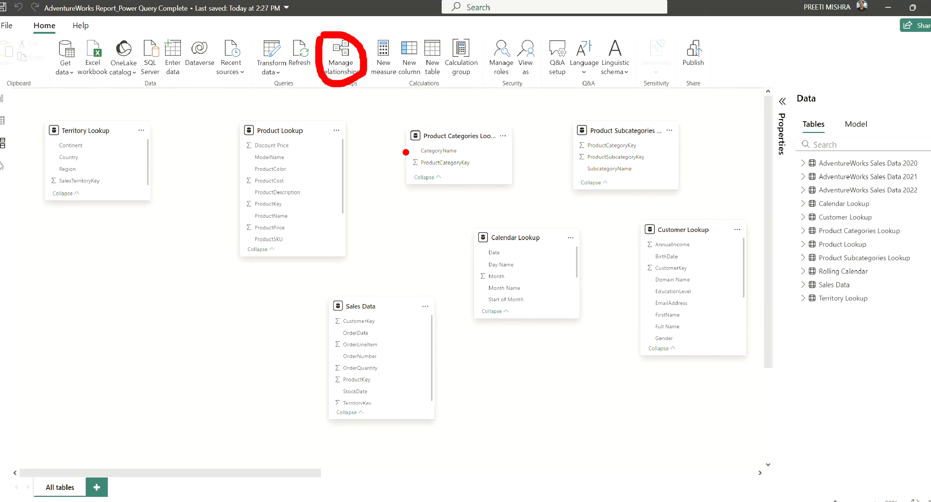
Expand and then collapse the Properties pane to widen the diagram canvas
click(772, 101)
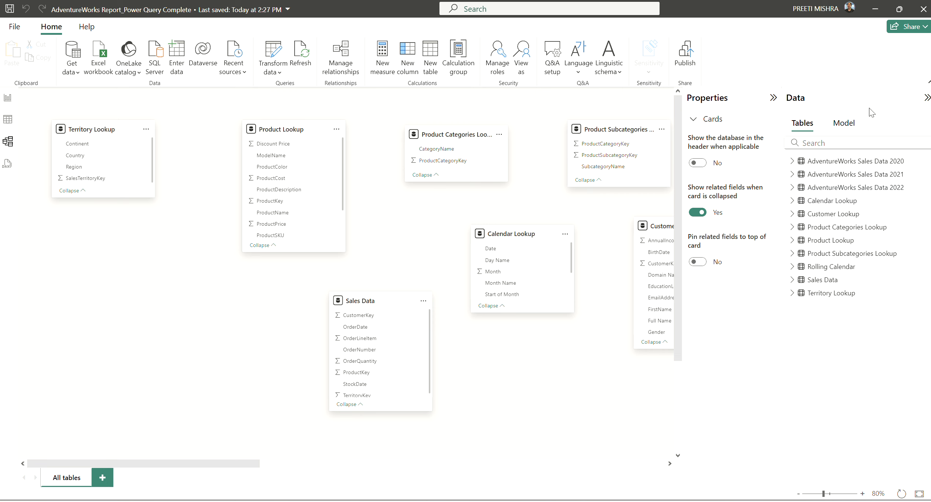
click(773, 100)
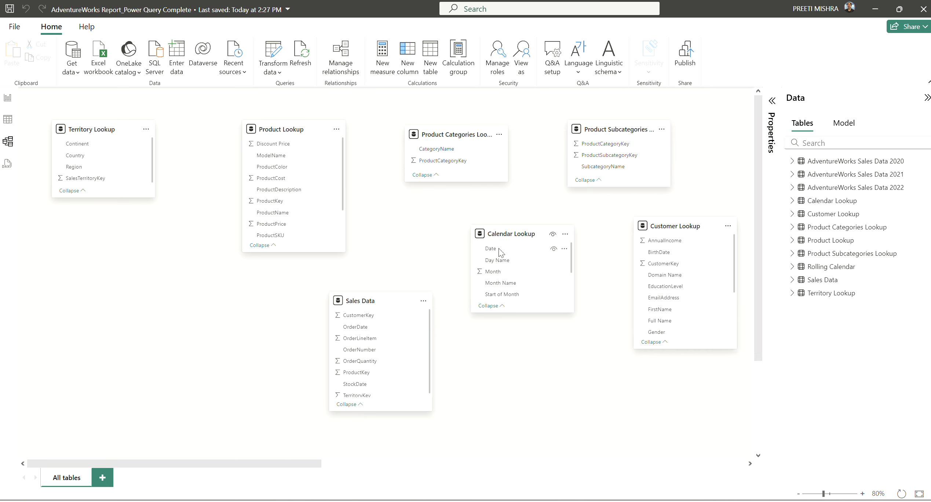
mouse_move(503, 245)
Spread the lookup cards out so Sales Data sits below them near the centre
mouse_move(319, 292)
mouse_down()
mouse_move(345, 278)
mouse_move(446, 293)
mouse_move(453, 400)
mouse_move(370, 444)
mouse_move(288, 350)
mouse_move(310, 283)
mouse_up()
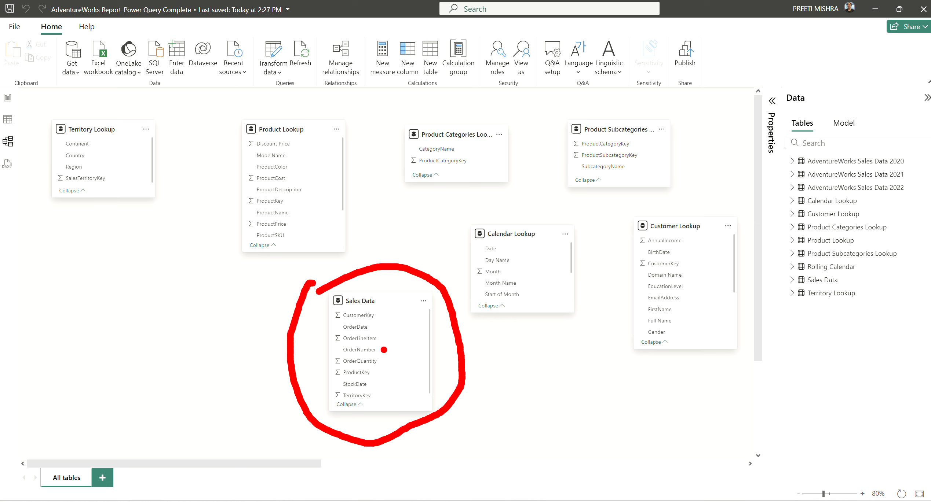
drag(383, 350, 405, 335)
drag(376, 384, 404, 376)
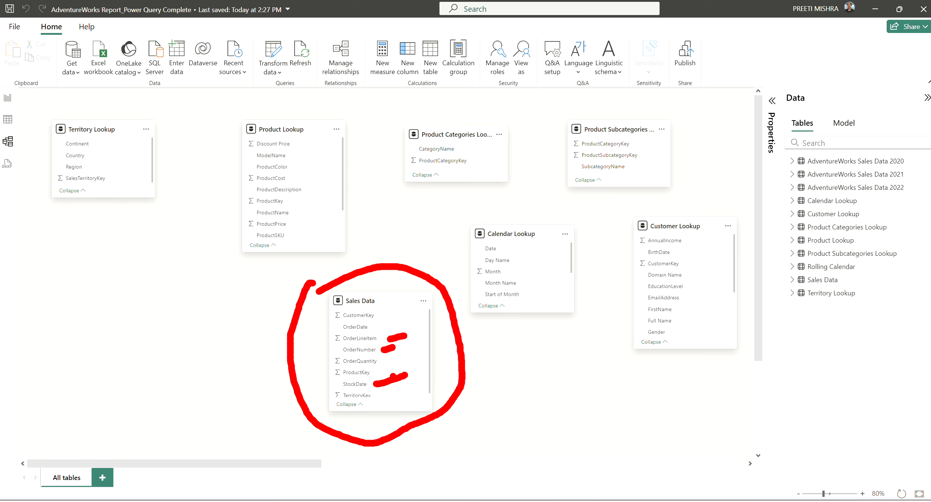
drag(333, 384, 339, 383)
key(Escape)
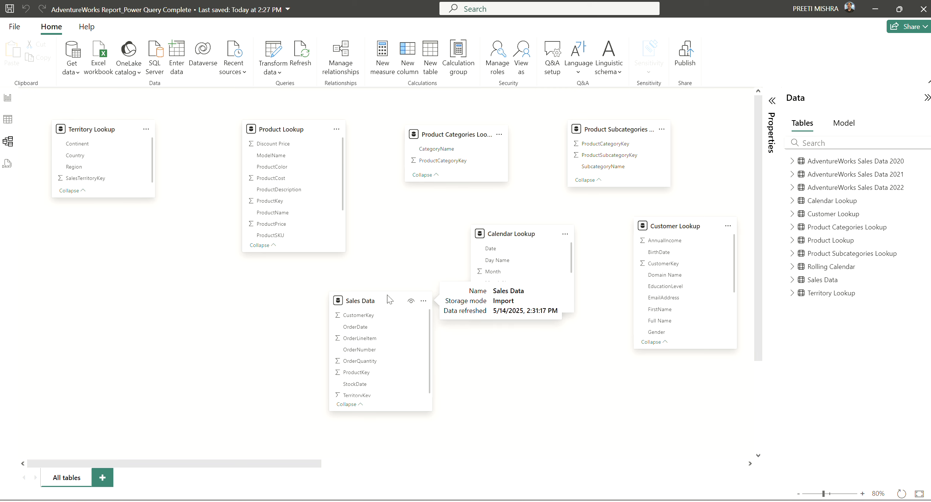
Rough out the layout by moving Sales Data, Product, Territory, Product Categories and Customer Lookup cards
drag(393, 301, 409, 252)
drag(298, 129, 161, 287)
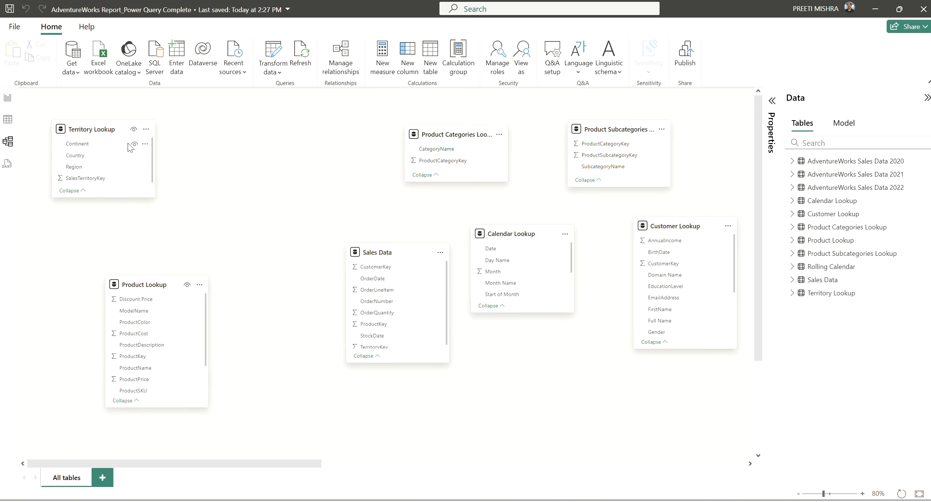
drag(107, 128, 191, 129)
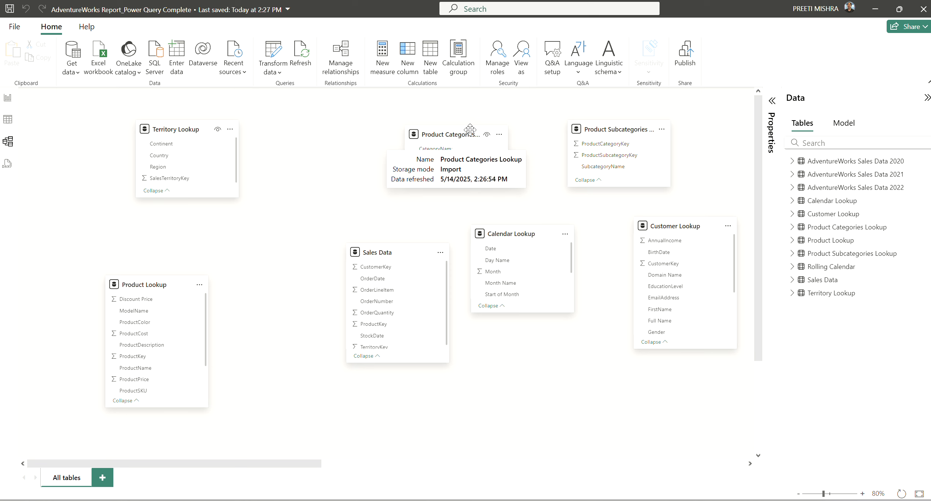
drag(473, 132, 619, 389)
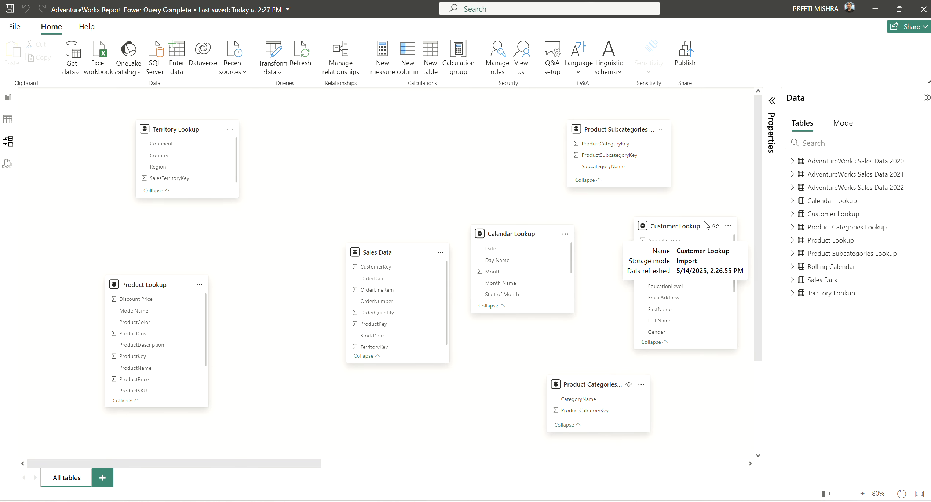
drag(704, 224, 445, 128)
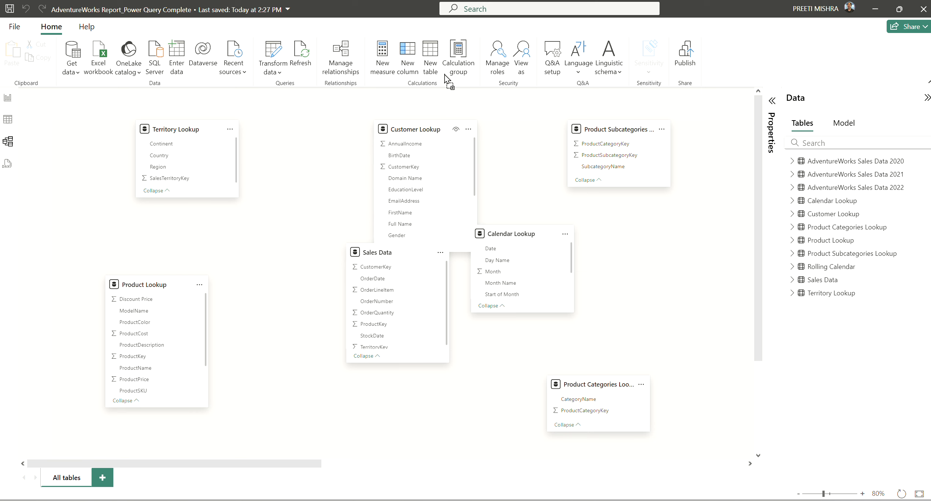
drag(406, 253, 366, 275)
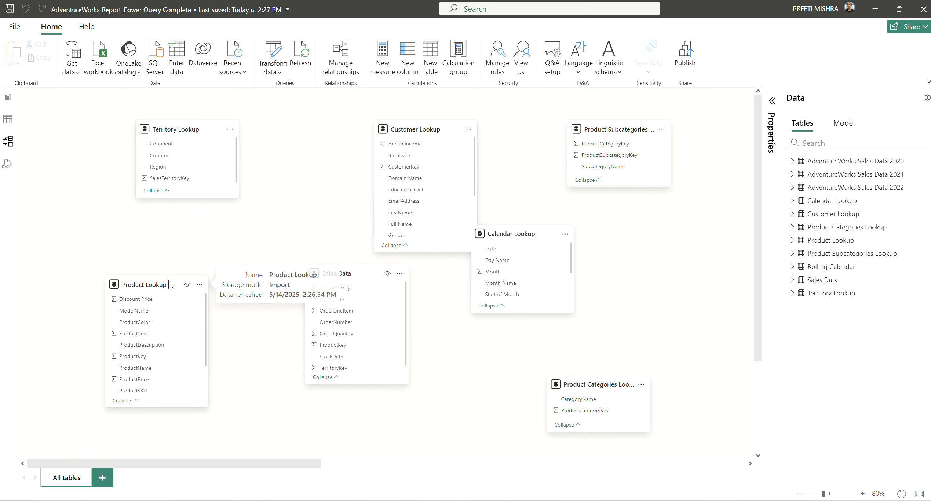
drag(168, 280, 166, 230)
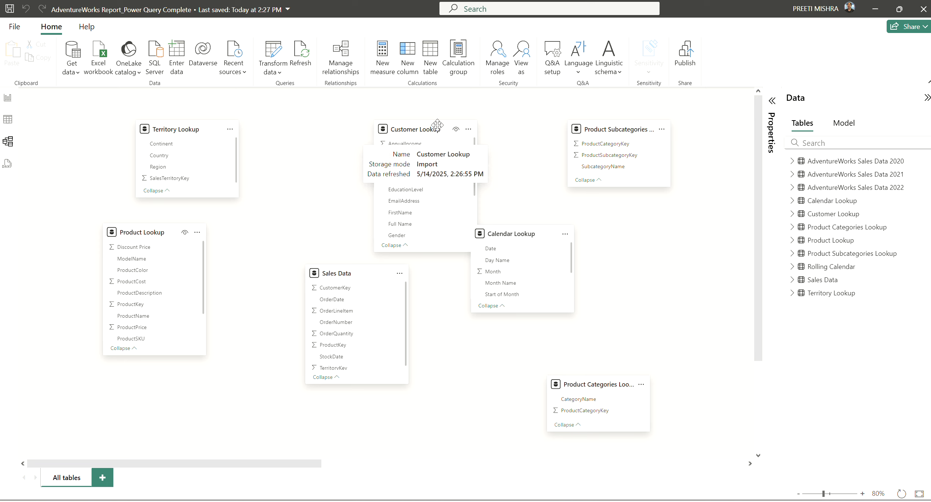
drag(445, 129, 369, 105)
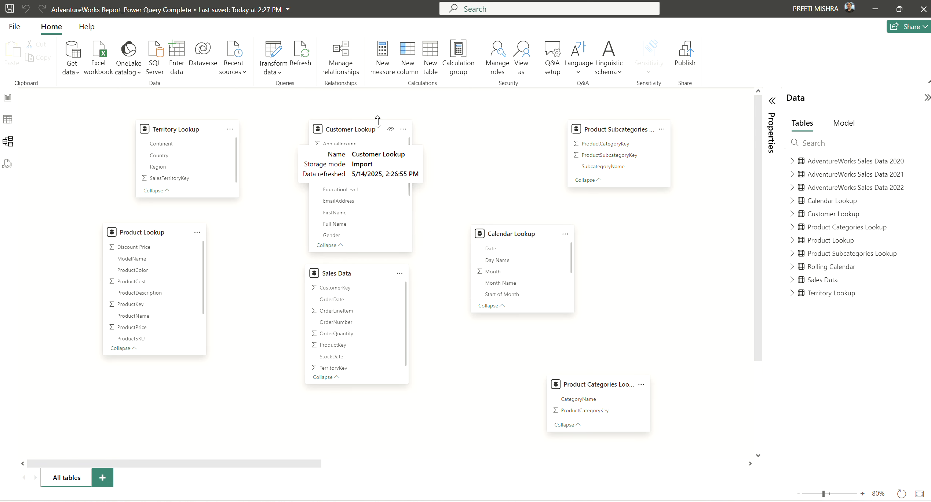
click(378, 134)
drag(377, 132, 514, 129)
Hide and unhide Calendar Lookup's Month field, then pull Calendar Lookup clear of Customer Lookup
click(556, 273)
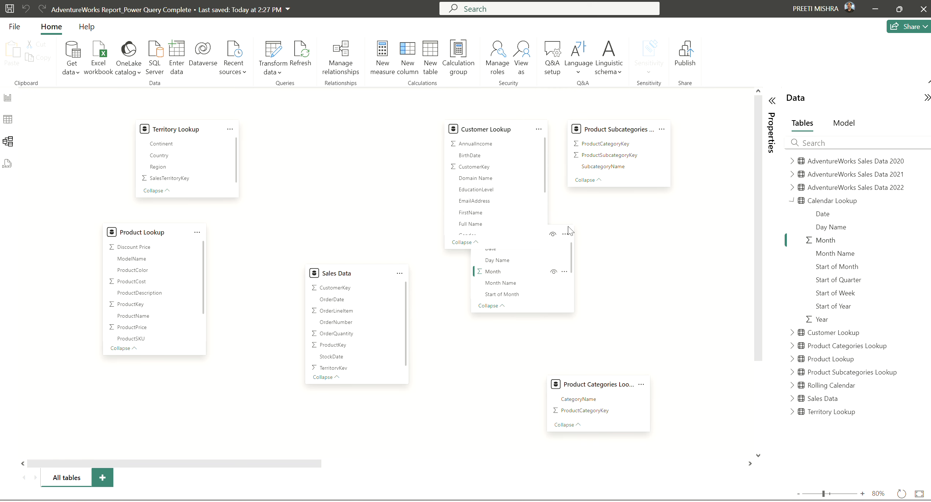
click(553, 233)
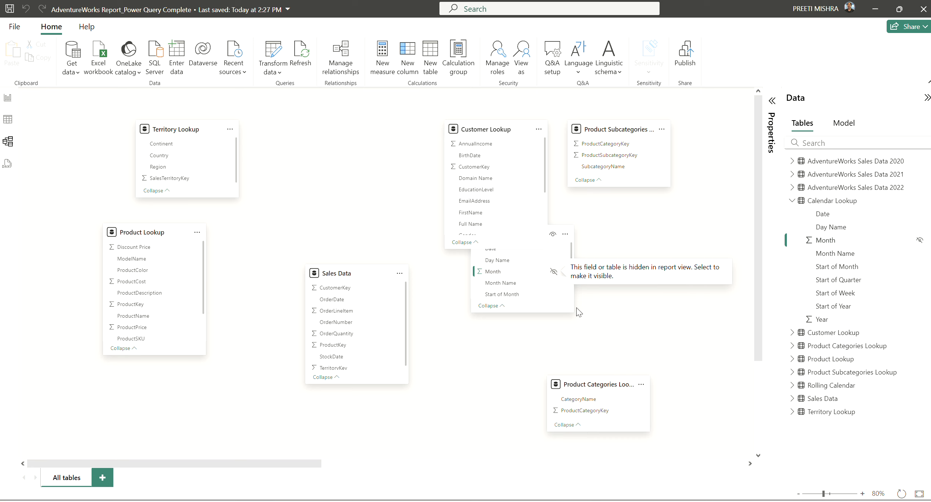
click(554, 273)
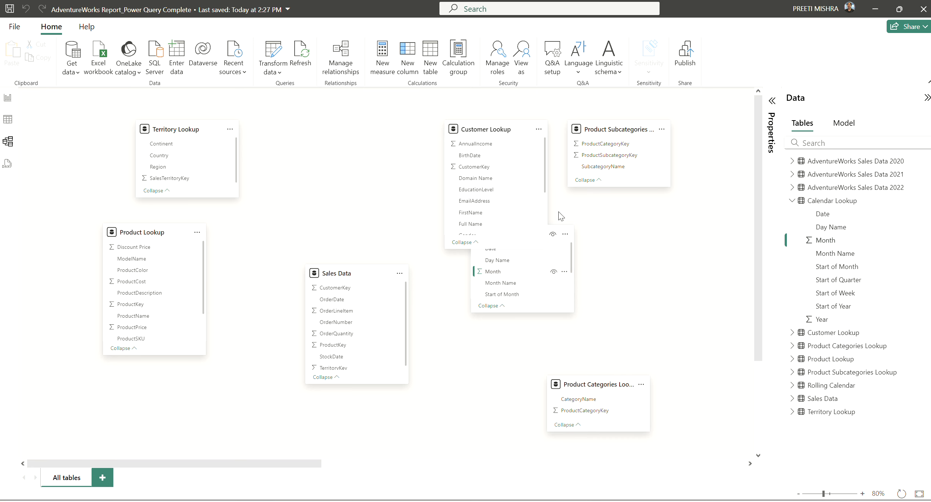
drag(554, 235, 664, 275)
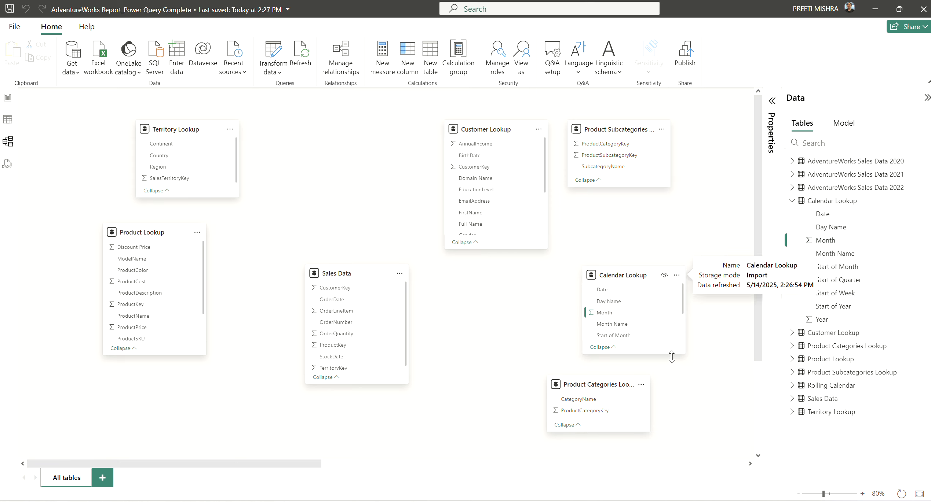
Place Product Lookup at top centre and Customer and Calendar Lookup beside Sales Data
drag(601, 384, 723, 149)
drag(723, 139, 726, 135)
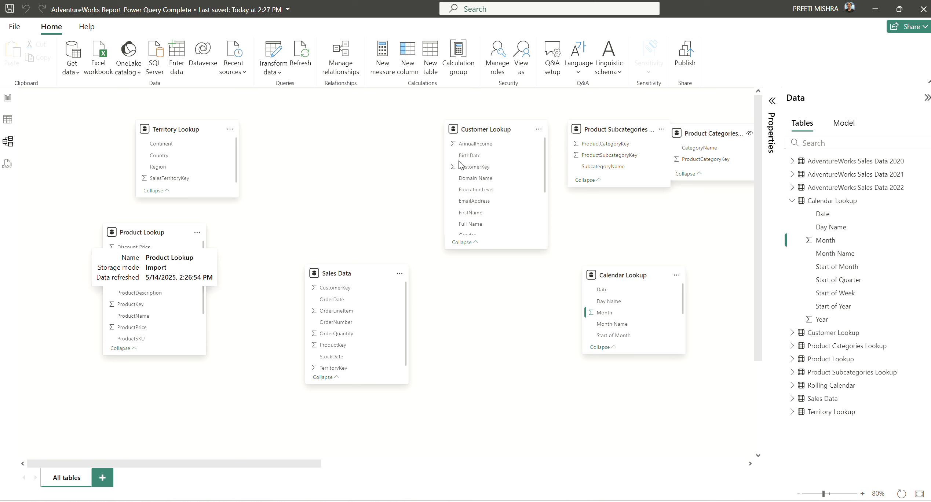
drag(495, 129, 58, 367)
drag(142, 231, 395, 130)
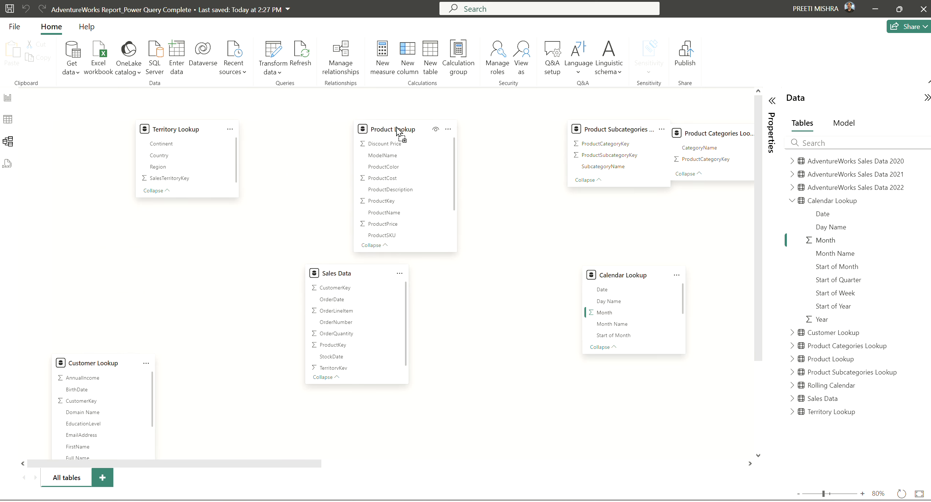
drag(110, 364, 208, 262)
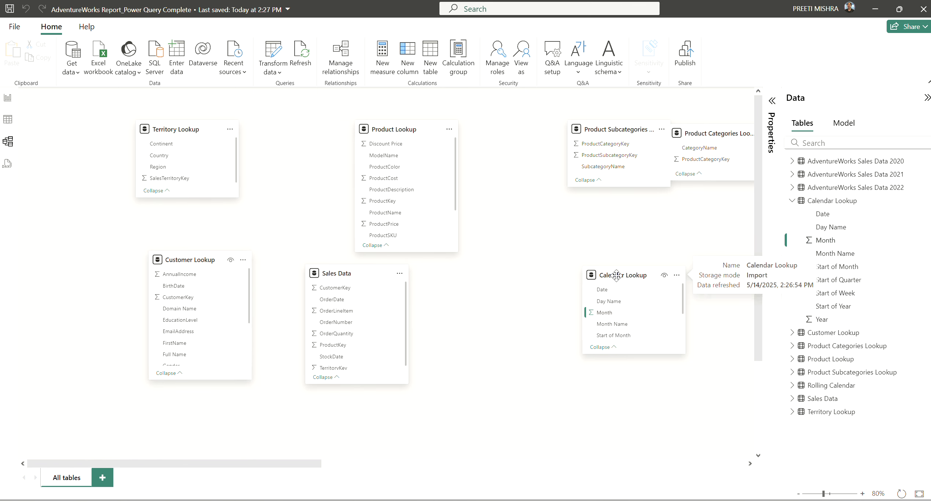
drag(613, 277, 496, 294)
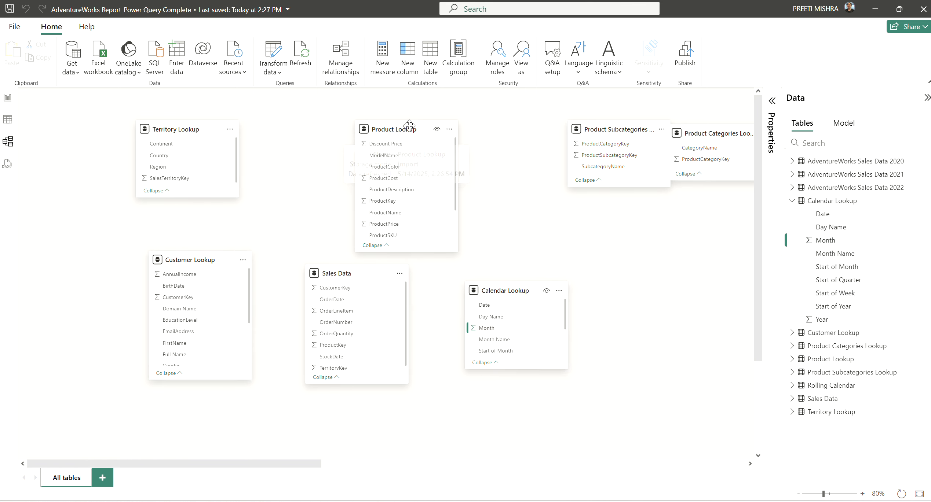
drag(405, 124, 343, 121)
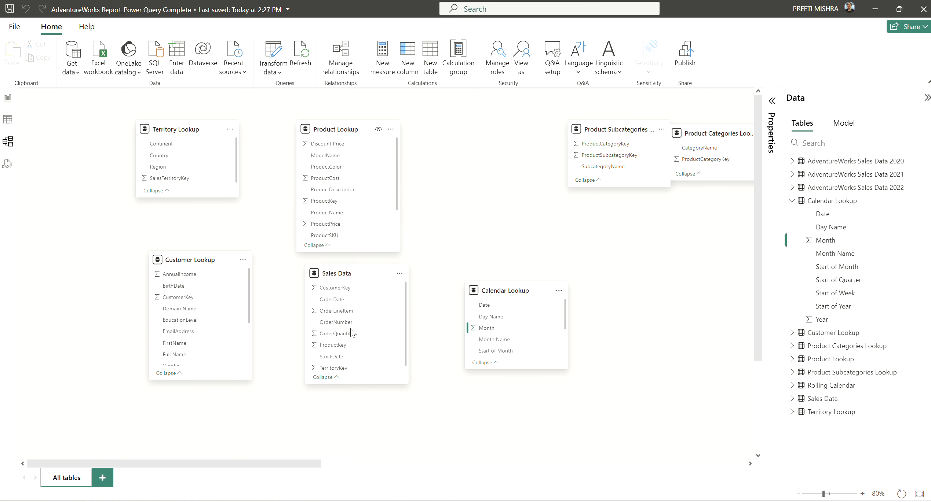
drag(194, 261, 181, 261)
drag(513, 296, 235, 407)
Fine-tune Customer, Sales Data and Product Lookup, placing Calendar Lookup right of Sales Data
scroll(447, 340, down, 1)
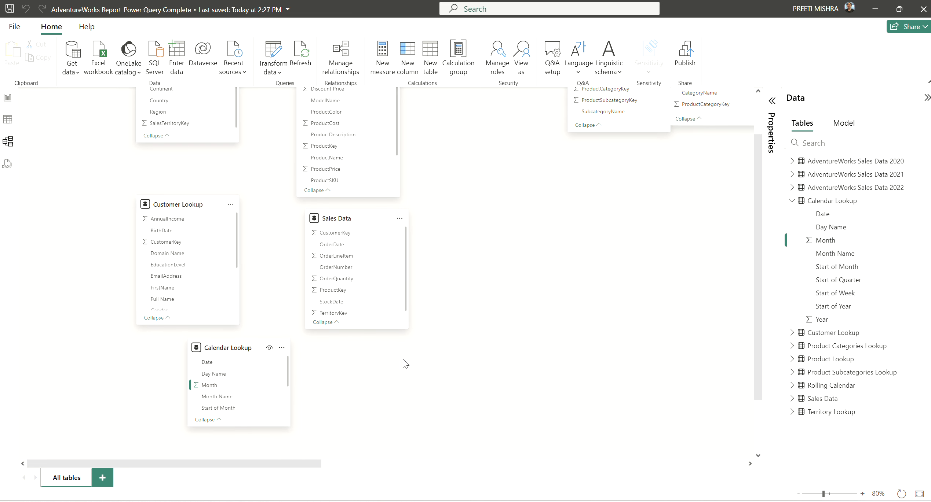
scroll(427, 351, up, 1)
scroll(430, 354, up, 1)
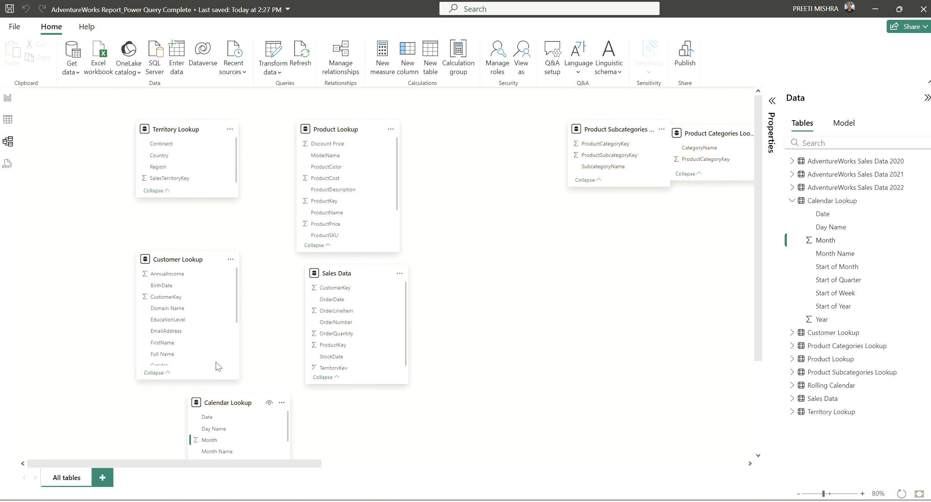
drag(195, 257, 193, 230)
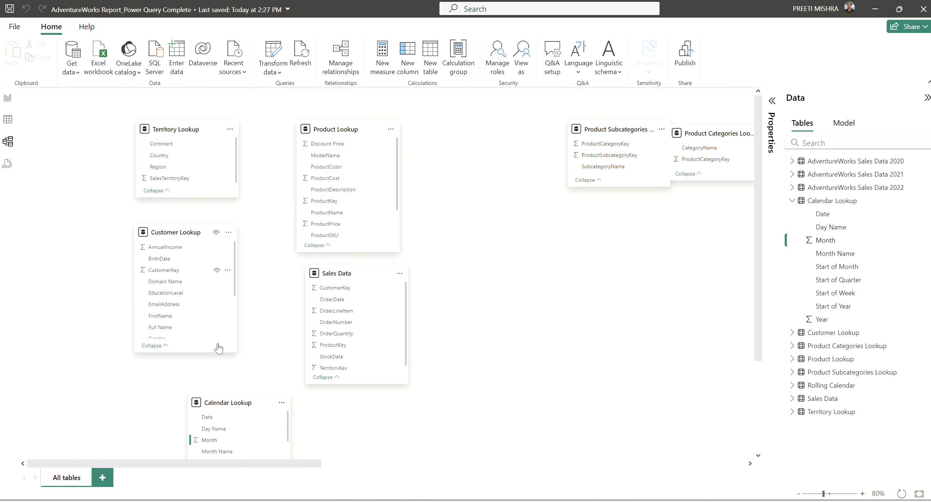
drag(227, 404, 197, 376)
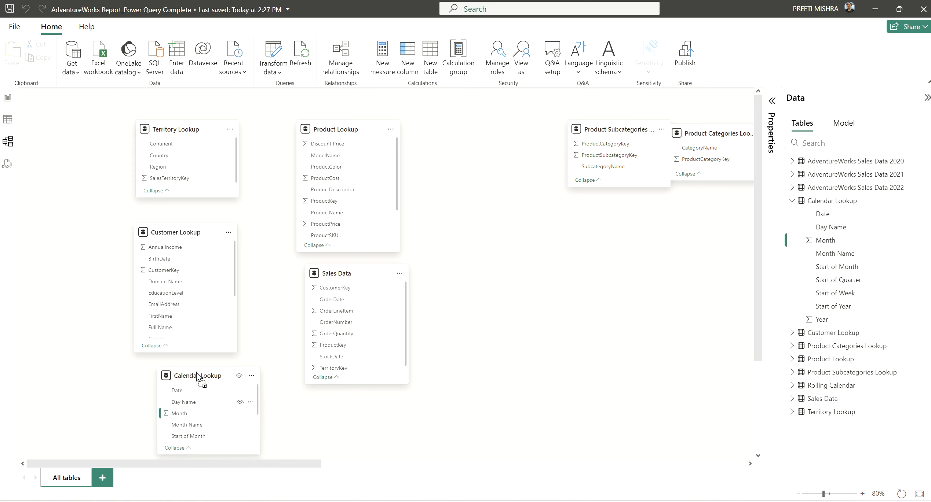
drag(364, 271, 396, 281)
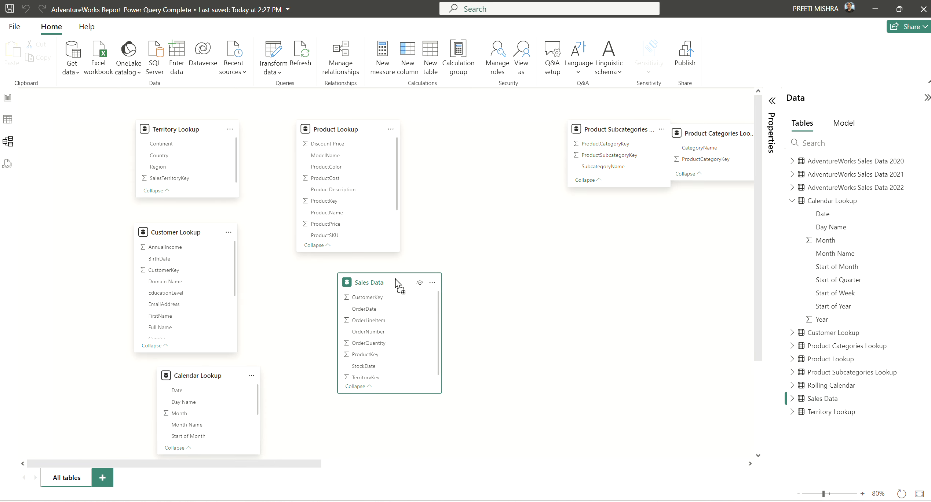
click(365, 121)
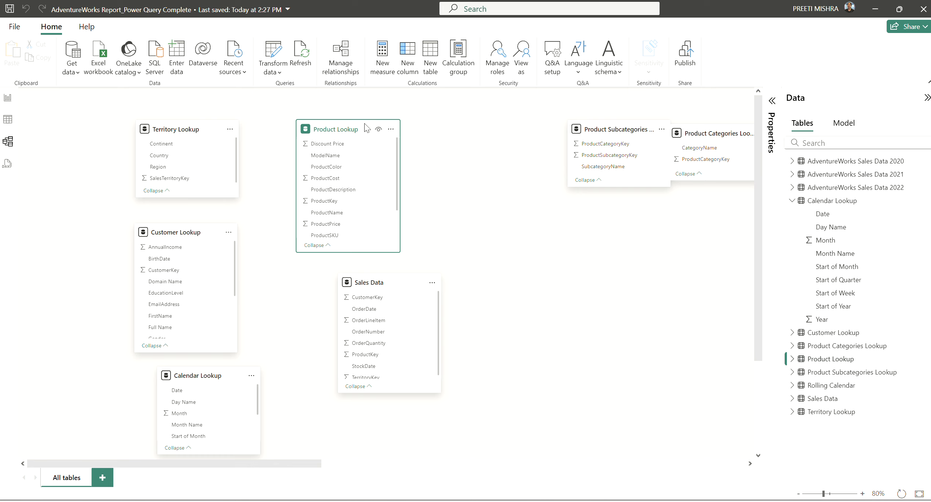
drag(365, 121, 384, 109)
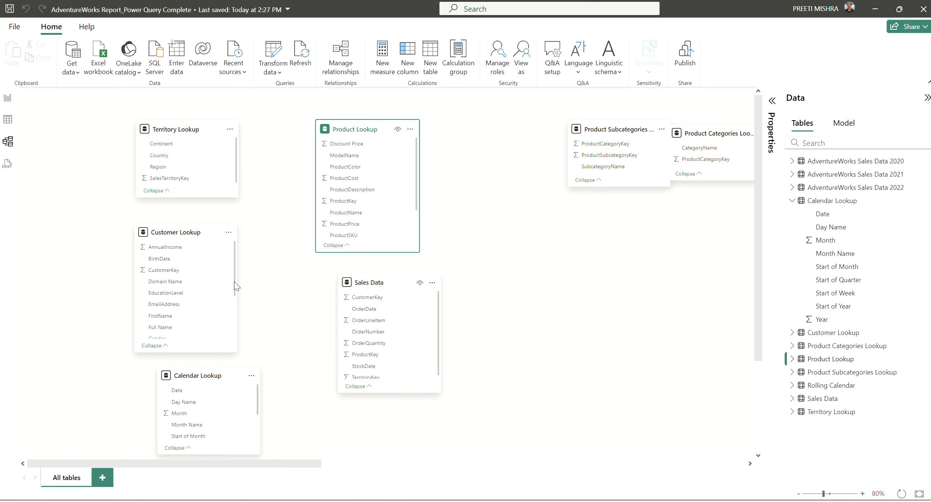
drag(222, 374, 603, 274)
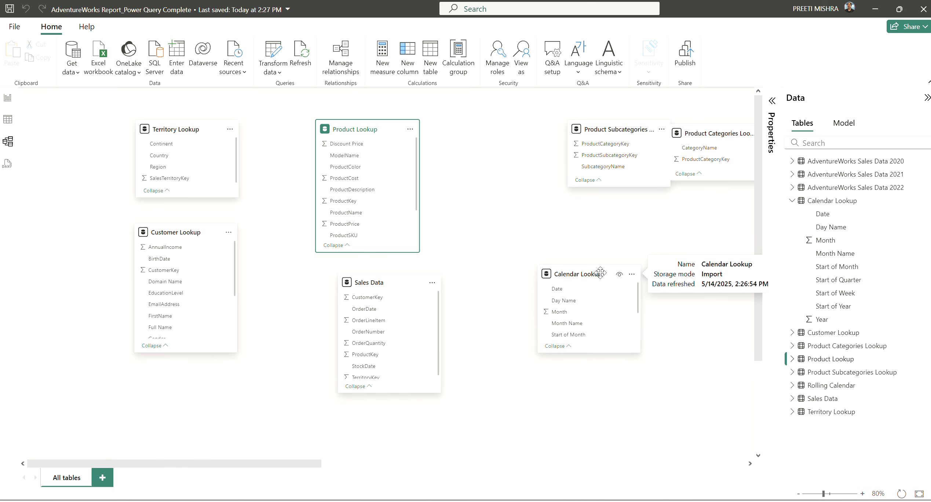
Create a relationship from Sales Data TerritoryKey to Territory Lookup SalesTerritoryKey in Manage relationships
click(346, 58)
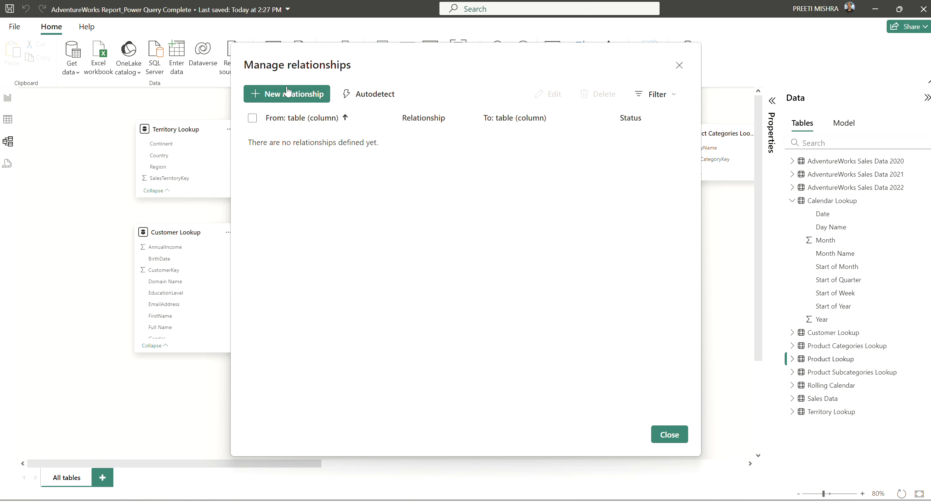
click(289, 98)
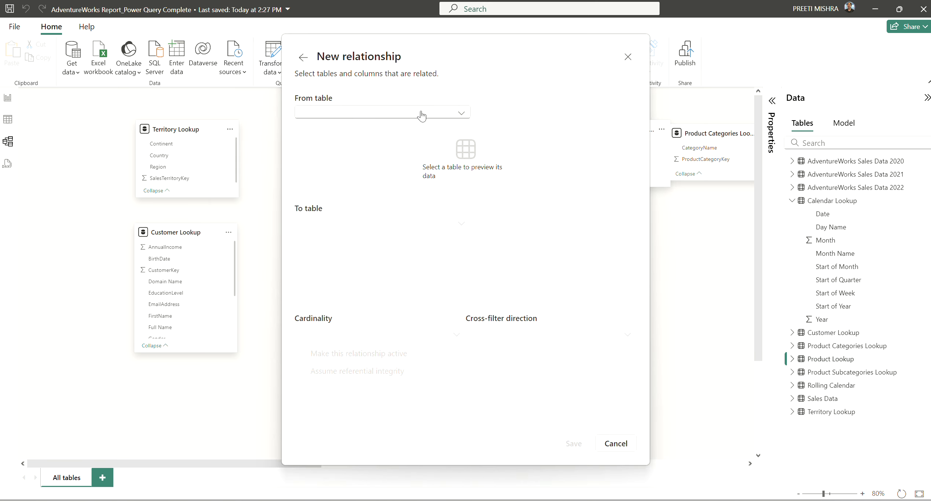
click(399, 114)
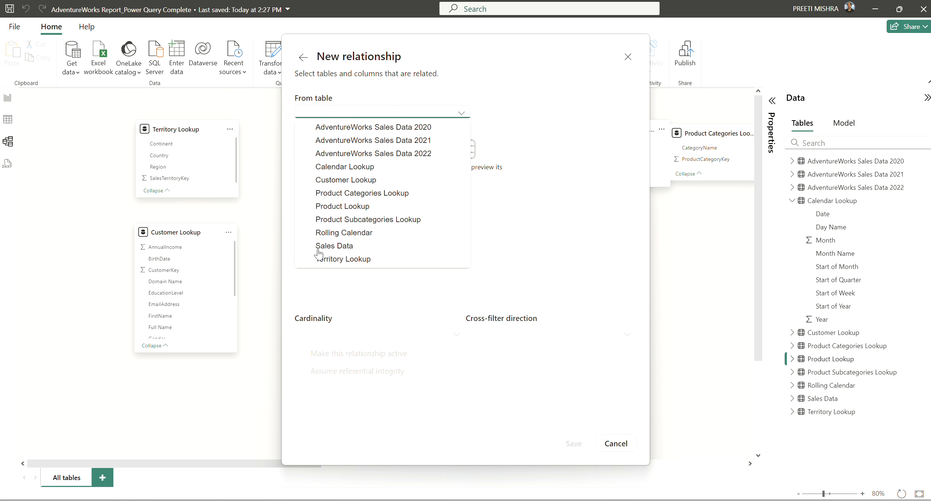
click(334, 246)
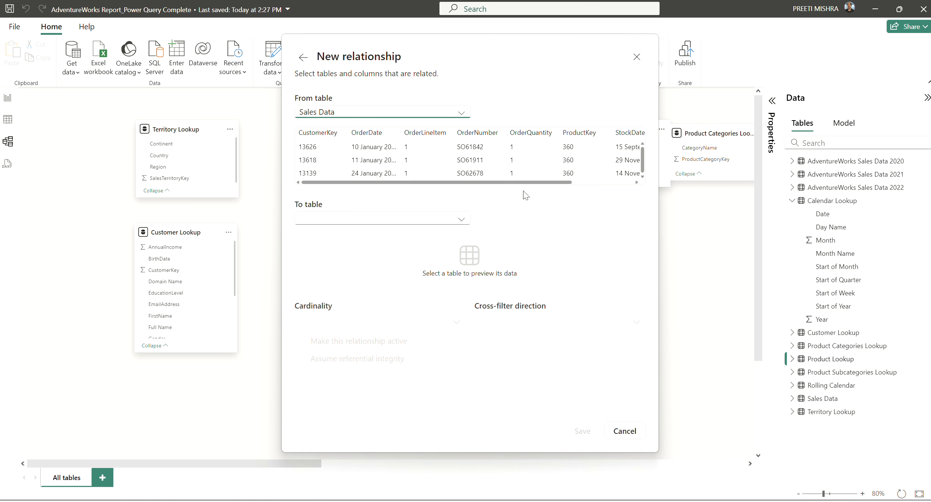
click(462, 222)
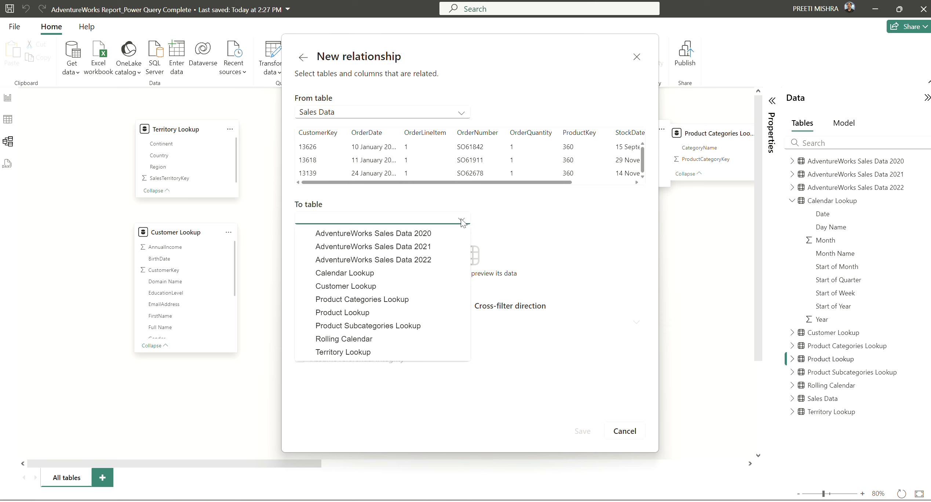
click(361, 353)
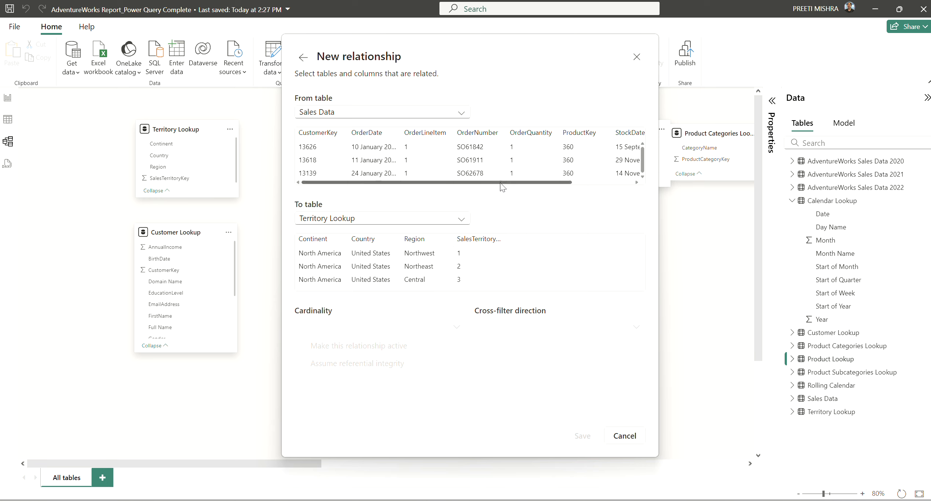
mouse_move(505, 181)
mouse_down()
mouse_move(599, 181)
mouse_move(499, 182)
mouse_up()
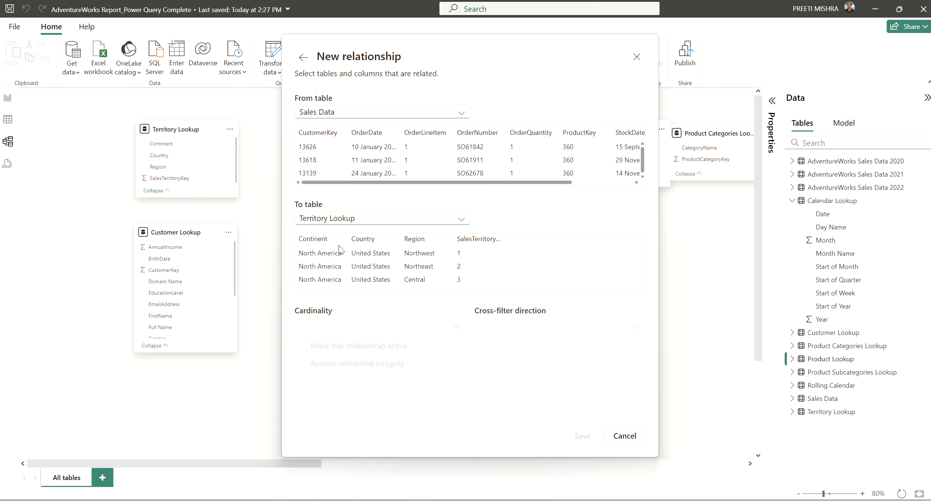
click(478, 240)
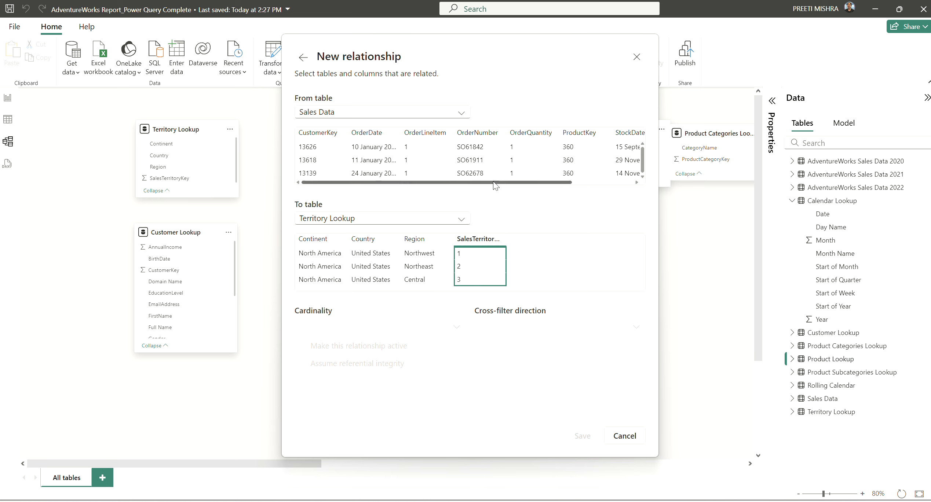
drag(533, 182, 595, 176)
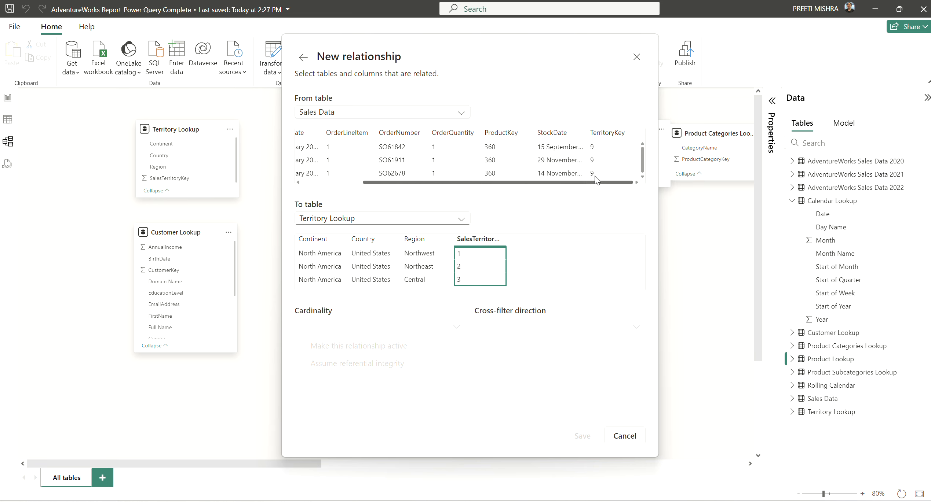
click(614, 133)
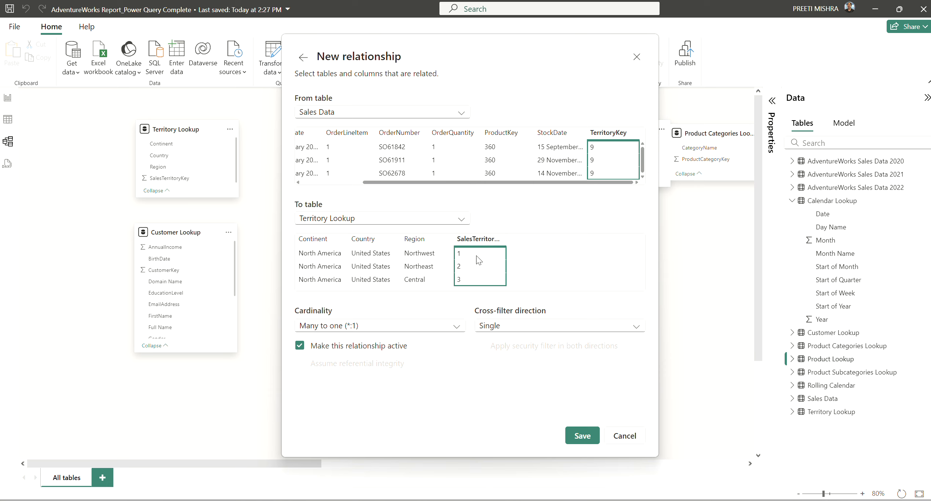
click(579, 441)
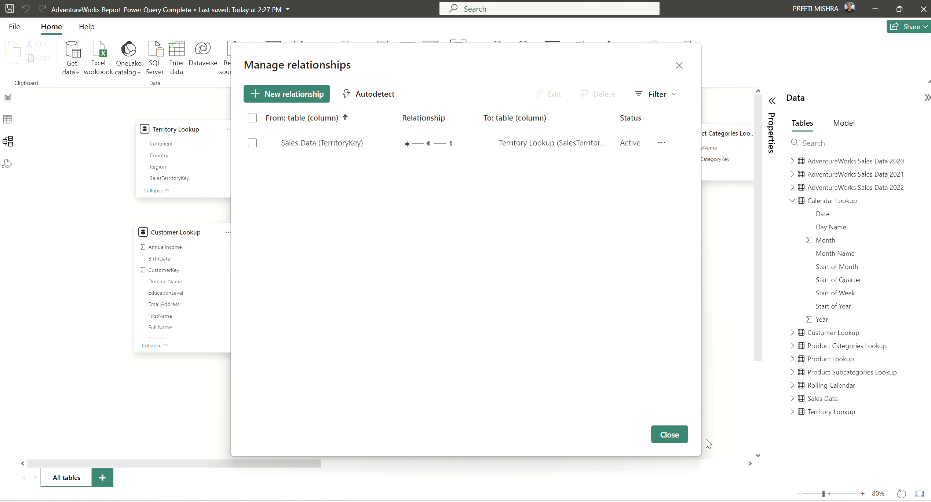
click(670, 436)
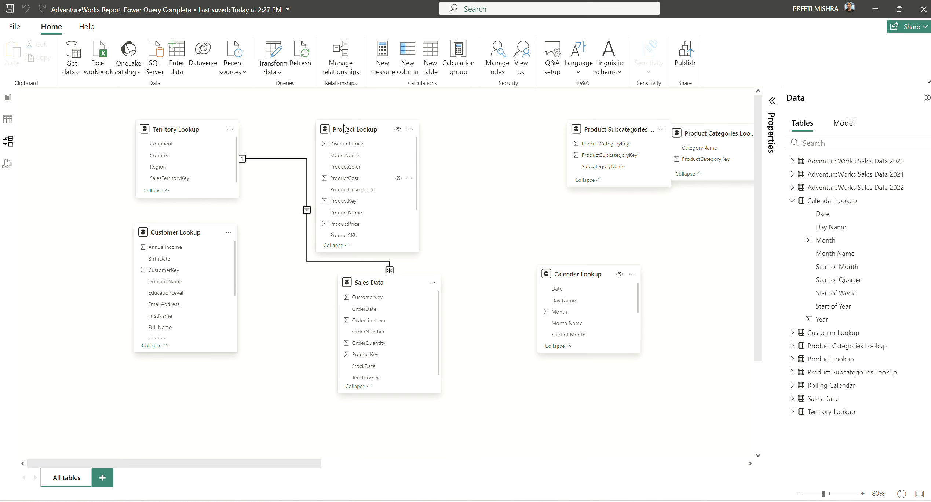
Shift Product Lookup to the right and Customer Lookup down and left
drag(374, 128, 421, 108)
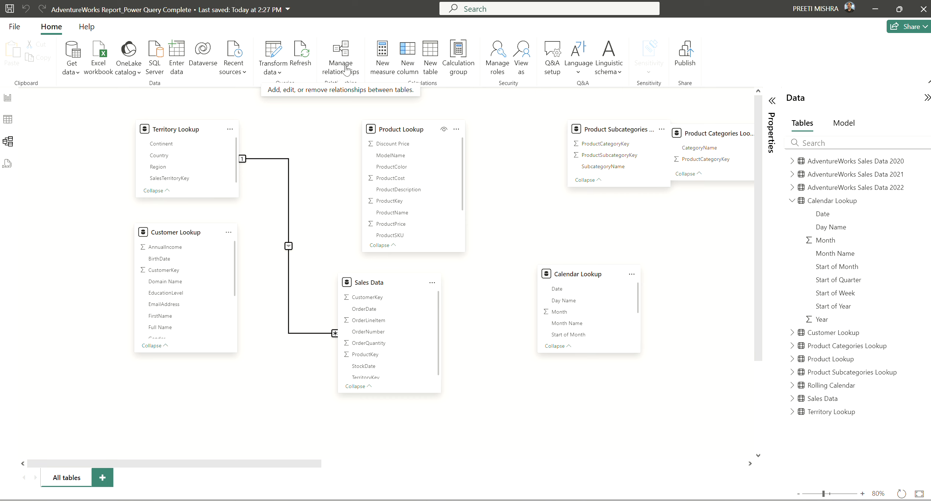
drag(184, 228, 173, 254)
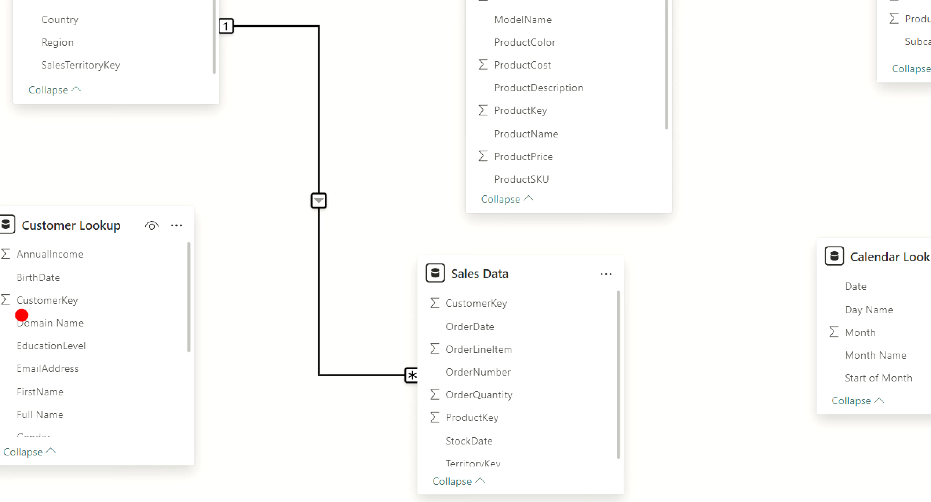
drag(18, 314, 84, 315)
drag(445, 314, 503, 315)
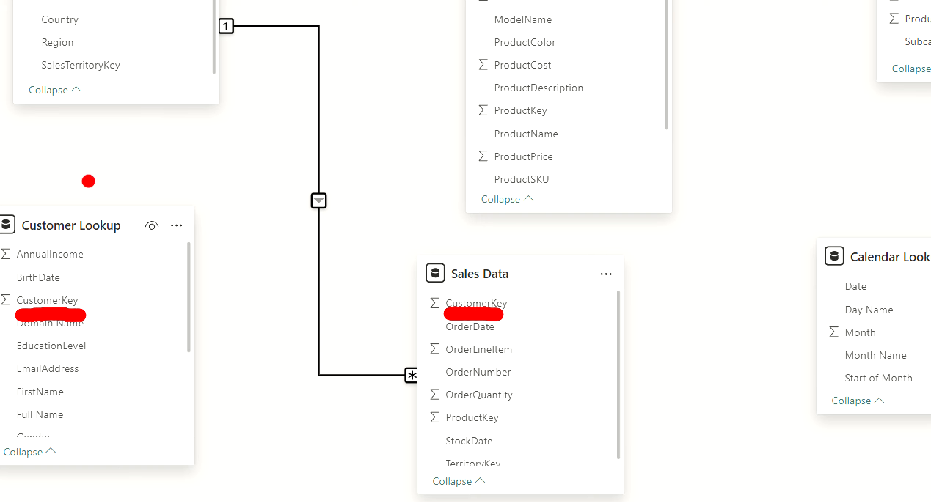
drag(87, 180, 171, 152)
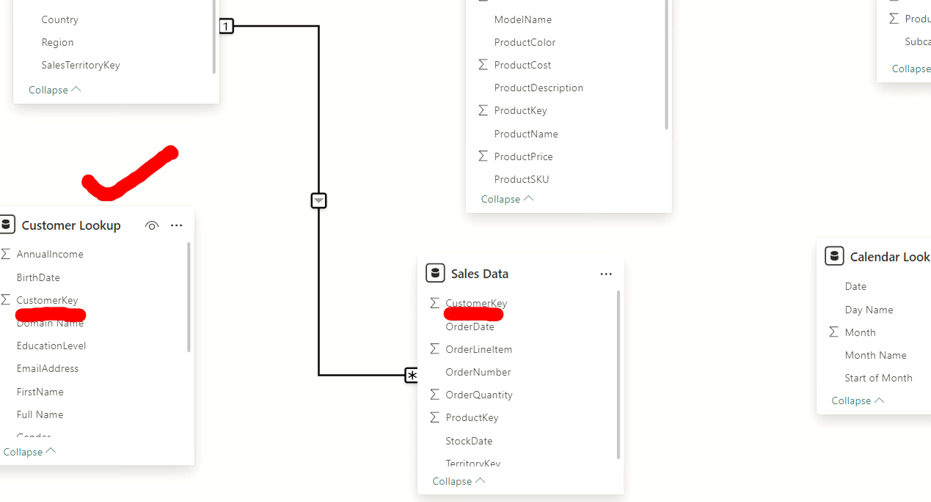
mouse_move(116, 247)
mouse_down()
mouse_move(165, 398)
mouse_move(130, 443)
mouse_up()
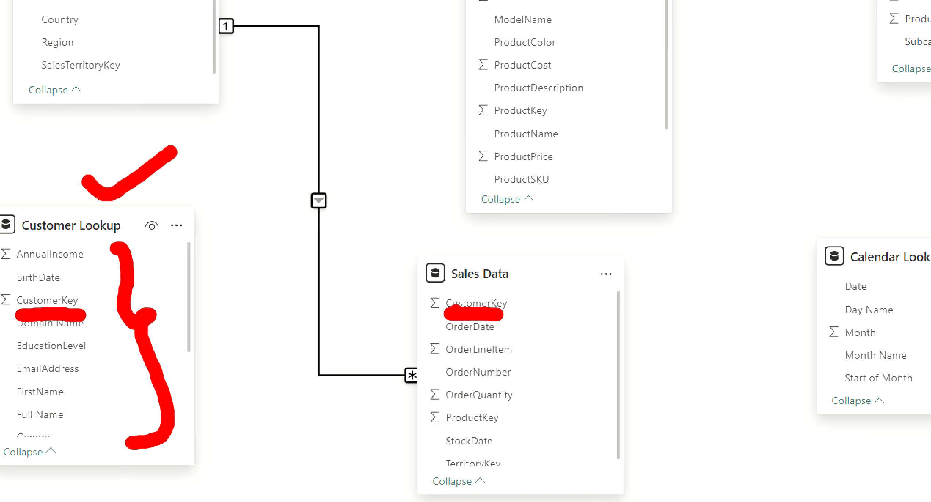
mouse_move(532, 301)
mouse_down()
mouse_move(545, 332)
mouse_move(546, 278)
mouse_move(551, 309)
mouse_up()
drag(578, 261, 586, 315)
mouse_move(614, 253)
mouse_down()
mouse_move(591, 284)
mouse_move(648, 309)
mouse_up()
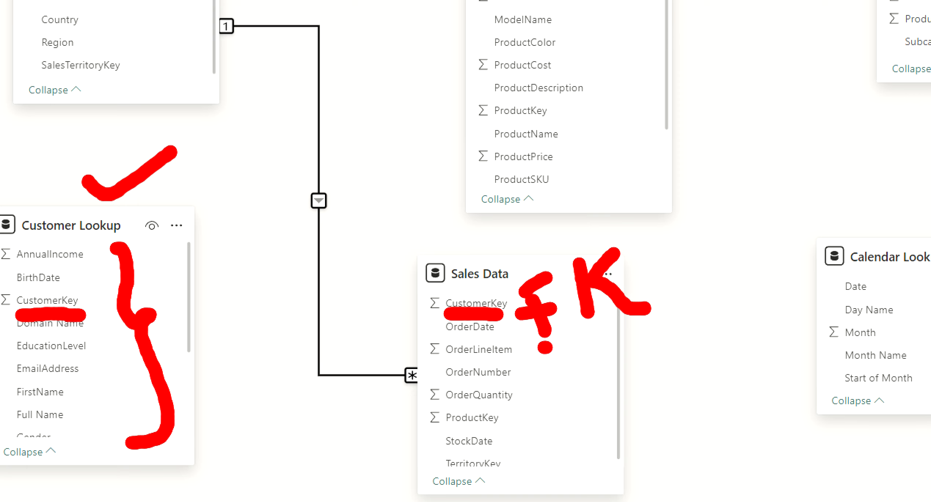
drag(545, 348, 648, 326)
mouse_move(144, 274)
mouse_down()
mouse_move(160, 305)
mouse_move(153, 251)
mouse_move(179, 262)
mouse_move(163, 272)
mouse_up()
click(220, 293)
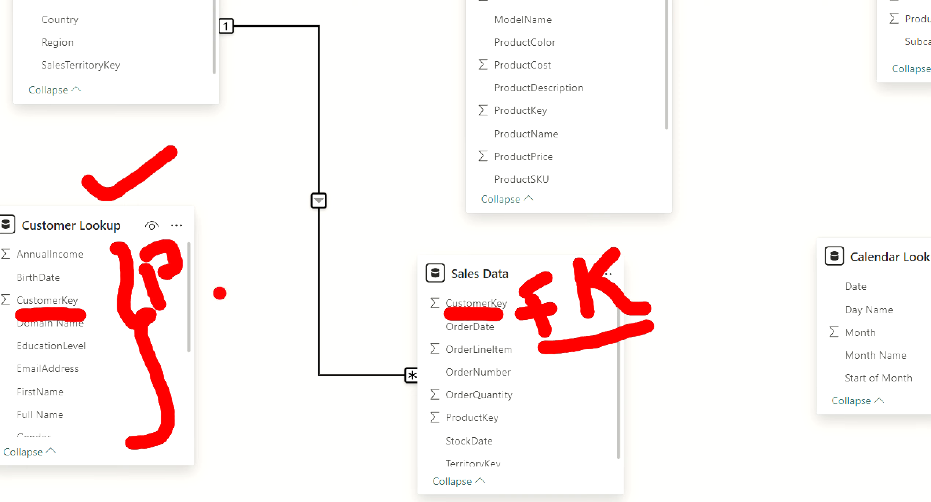
click(196, 284)
drag(211, 227, 223, 270)
mouse_move(246, 204)
mouse_down()
mouse_move(225, 253)
mouse_move(261, 272)
mouse_up()
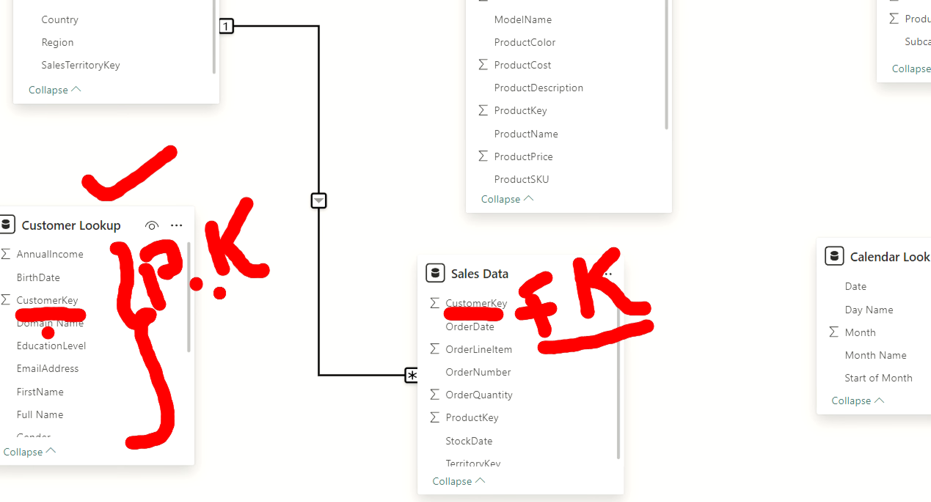
key(Escape)
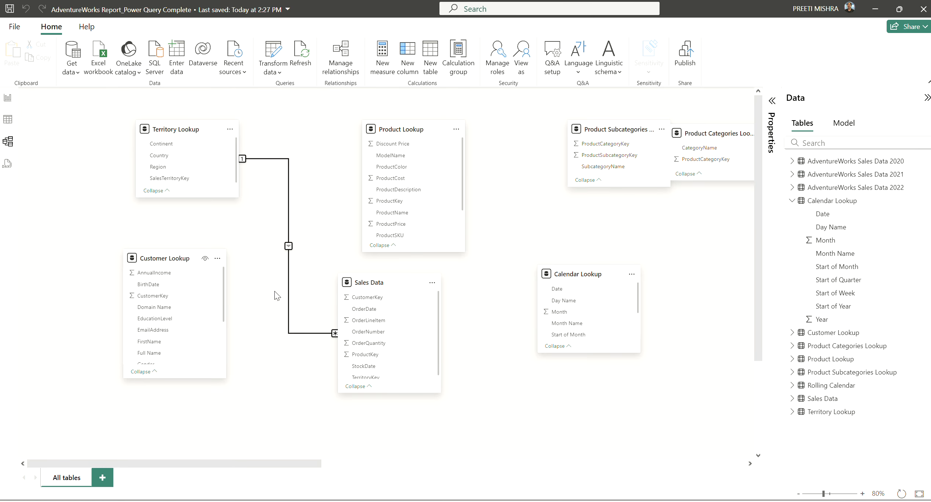
Link Sales Data to Customer Lookup on CustomerKey and Product Lookup on ProductKey, then draft OrderDate-to-Date
drag(366, 300, 178, 300)
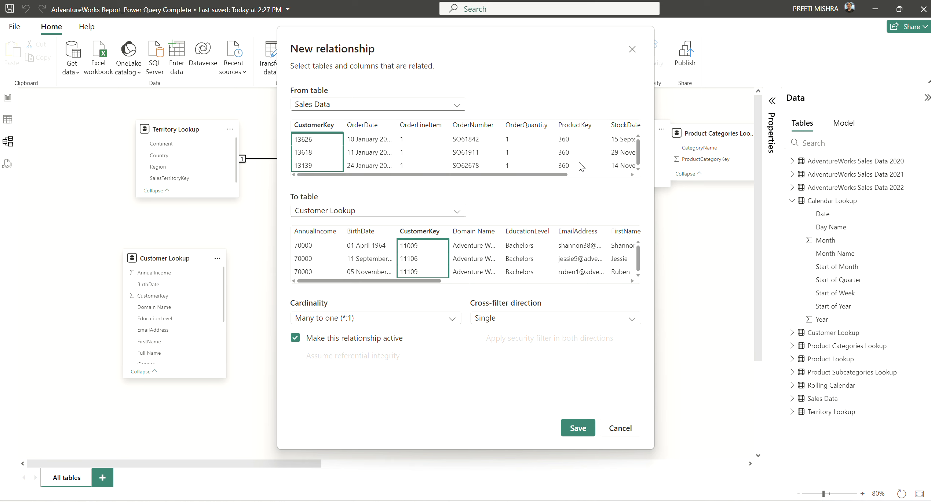
click(576, 433)
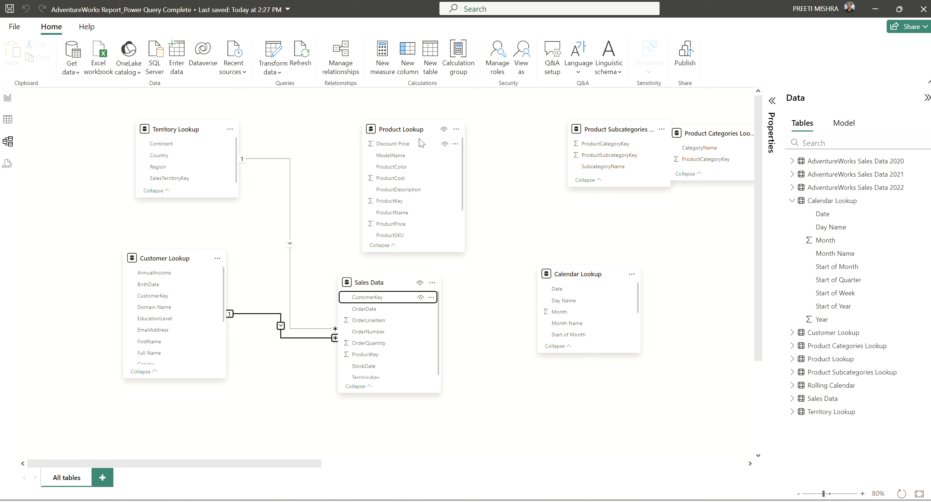
click(381, 357)
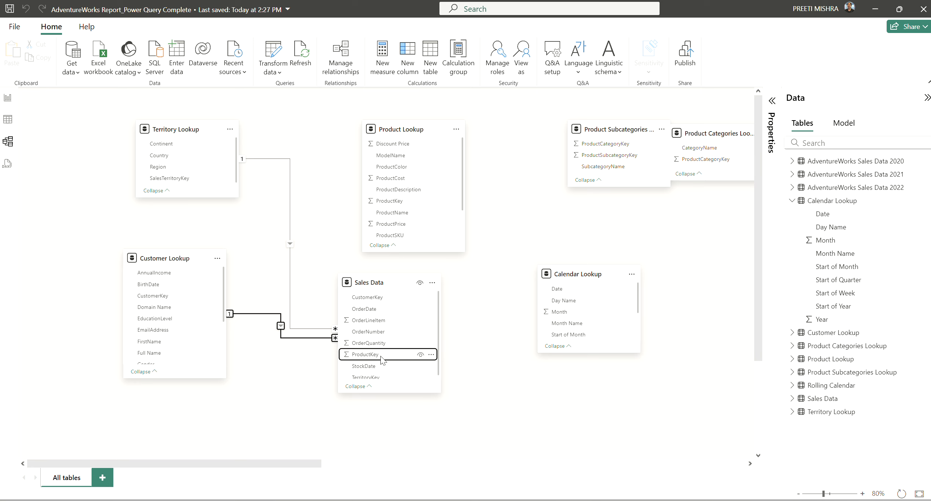
drag(380, 357, 411, 203)
drag(410, 200, 410, 201)
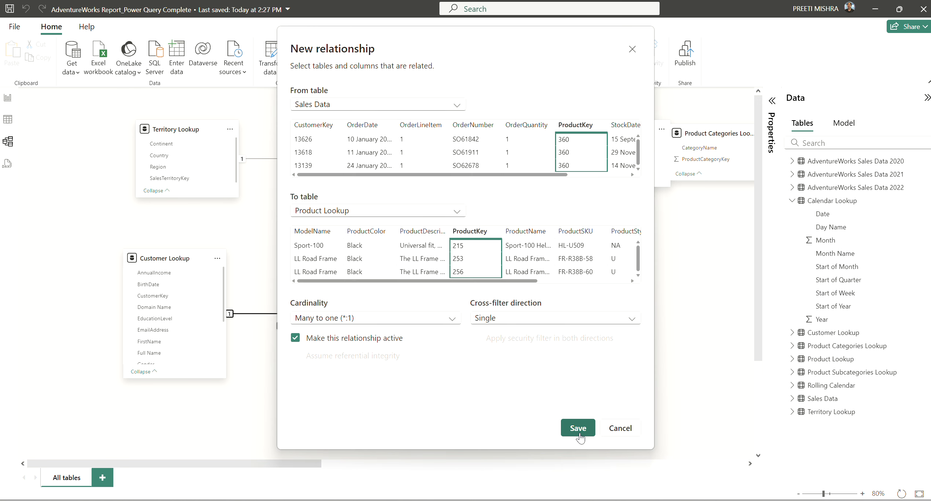
click(579, 429)
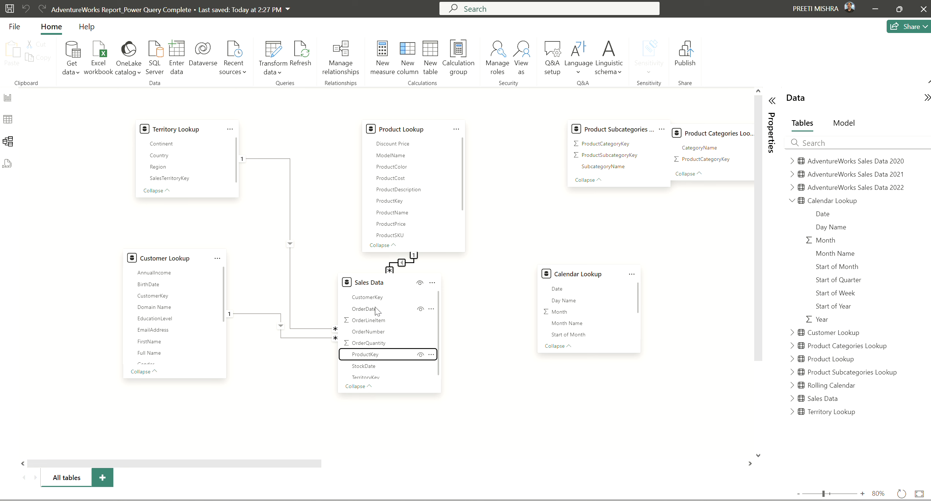
drag(377, 311, 554, 289)
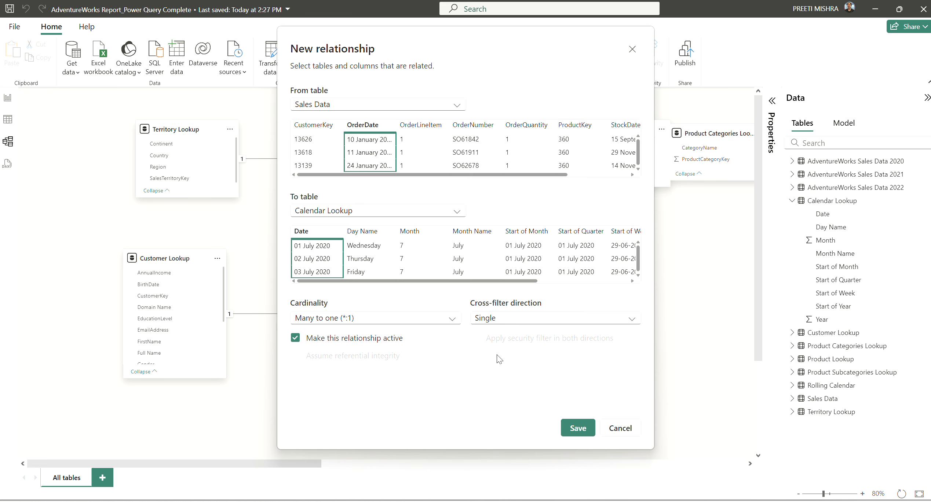
Save the Sales Data OrderDate to Calendar Lookup Date relationship
click(583, 427)
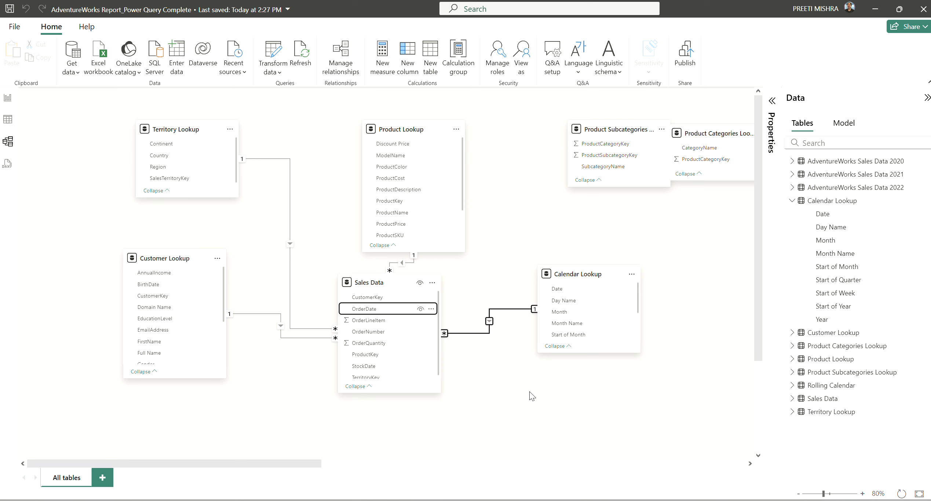
scroll(444, 415, down, 1)
scroll(511, 356, up, 1)
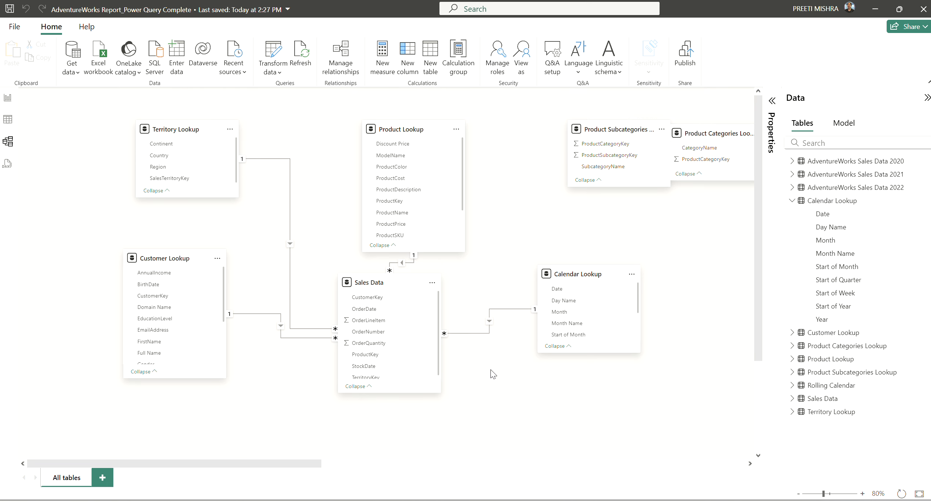
Rearrange the Product Categories and Product Subcategories Lookup cards beside Product Lookup
drag(615, 130, 549, 131)
drag(712, 132, 633, 194)
drag(561, 128, 697, 105)
drag(618, 181, 505, 125)
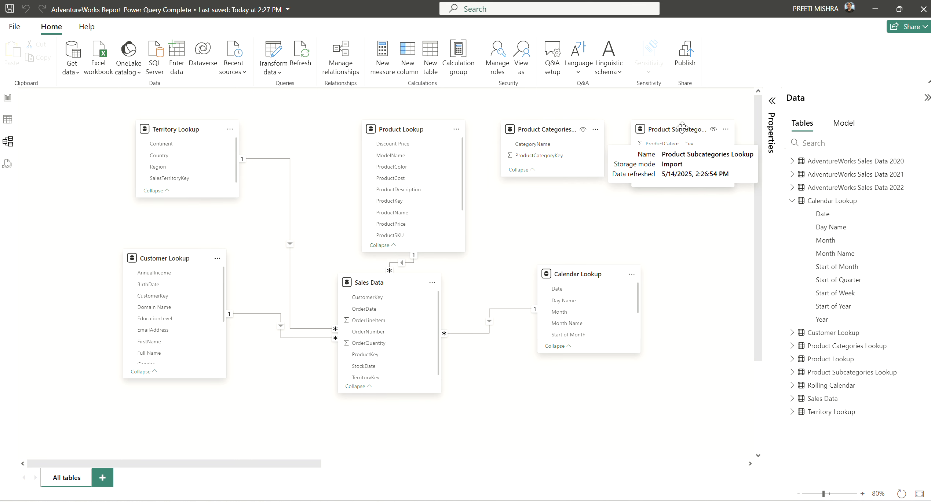
drag(681, 127, 674, 127)
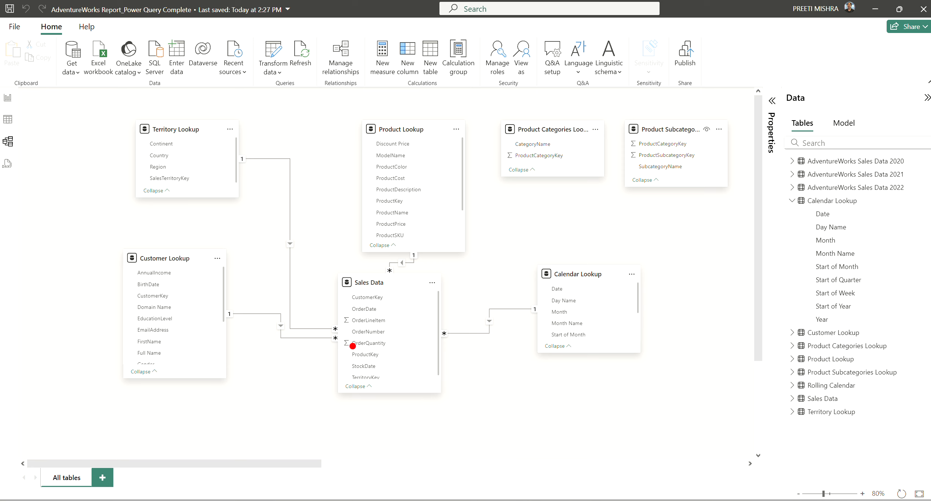
Pen F on Sales Data, D1–D4 on Territory, Product, Calendar and Customer Lookup, underlining category lookups
mouse_move(406, 304)
mouse_down()
mouse_move(418, 331)
mouse_move(423, 299)
mouse_move(429, 314)
mouse_up()
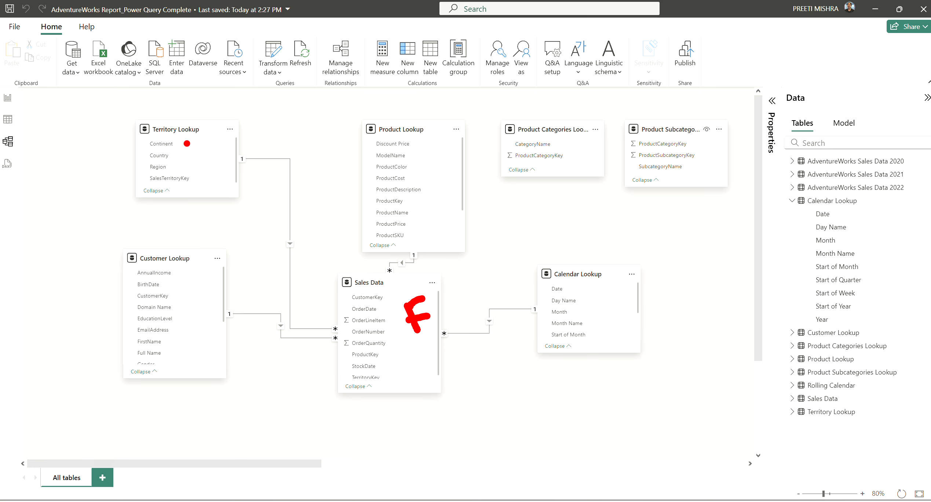
mouse_move(190, 145)
mouse_down()
mouse_move(194, 166)
mouse_move(224, 176)
mouse_up()
mouse_move(421, 164)
mouse_down()
mouse_move(440, 202)
mouse_move(462, 198)
mouse_up()
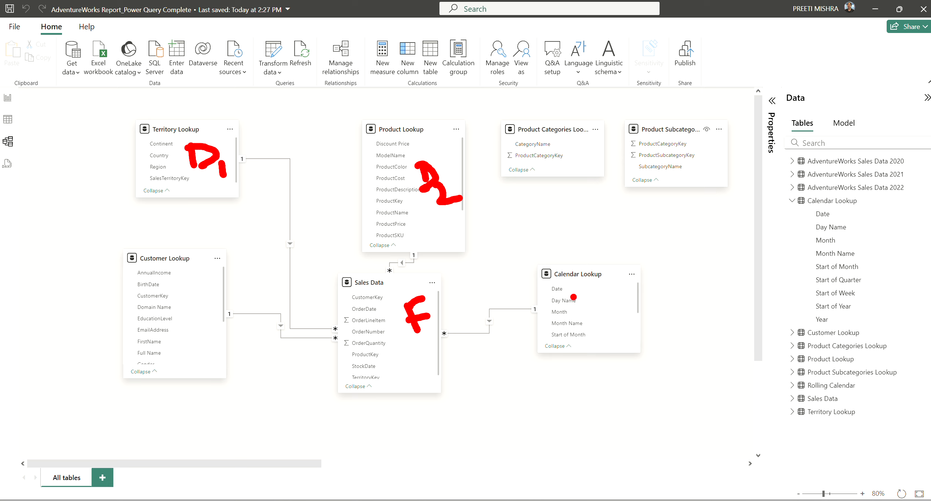
mouse_move(594, 304)
mouse_down()
mouse_move(594, 325)
mouse_move(614, 313)
mouse_move(589, 327)
mouse_up()
mouse_move(622, 315)
mouse_down()
mouse_move(627, 325)
mouse_move(604, 334)
mouse_up()
drag(188, 337, 191, 360)
mouse_move(196, 336)
mouse_down()
mouse_move(220, 334)
mouse_move(207, 363)
mouse_up()
mouse_move(249, 341)
mouse_down()
mouse_move(245, 351)
mouse_move(272, 351)
mouse_up()
drag(269, 347, 275, 379)
drag(557, 200, 648, 196)
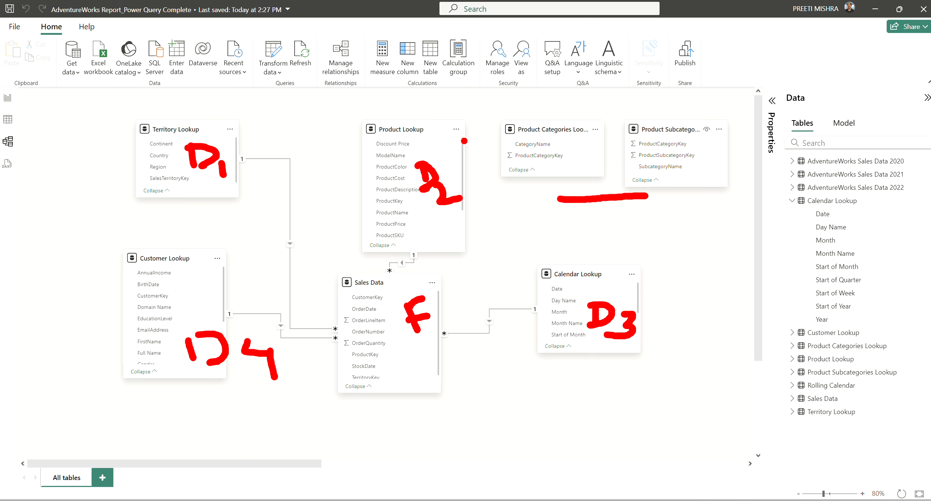